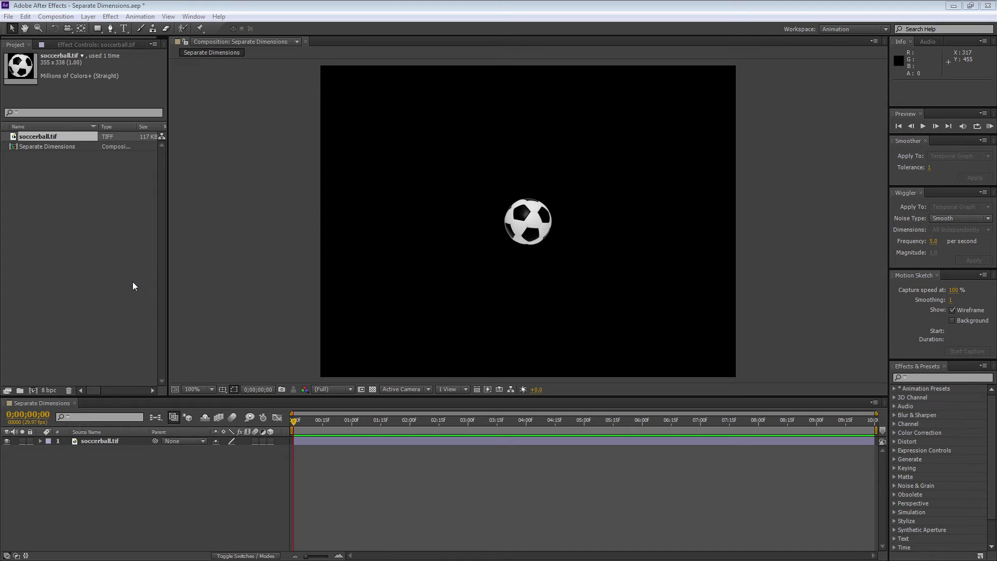
# Place the soccer ball just off the frame's upper-left corner at about -51, 43 and add a Position keyframe at 0;00;00;00
pyautogui.click(109, 440)
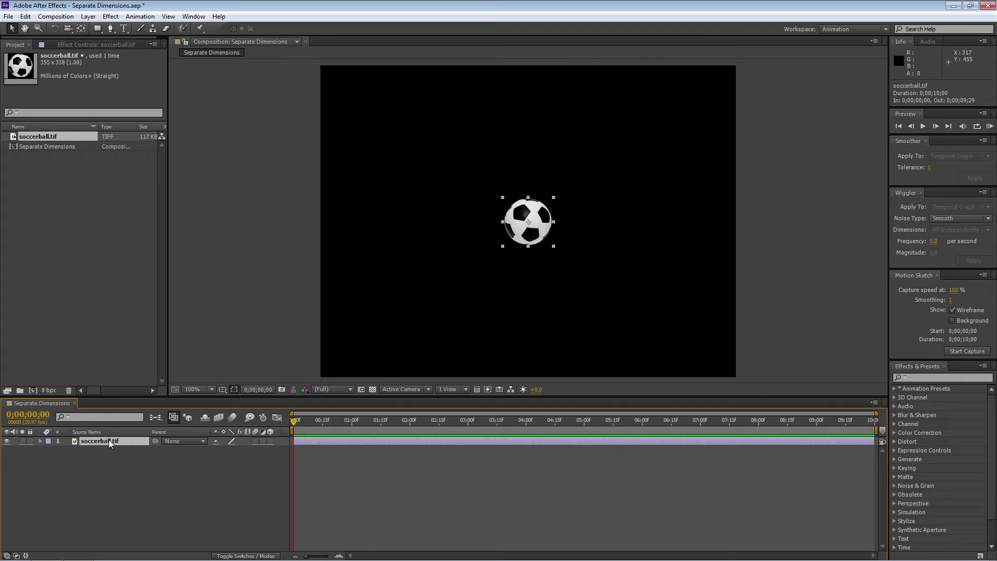
pyautogui.press('p')
pyautogui.moveTo(539, 237); pyautogui.dragTo(304, 101)
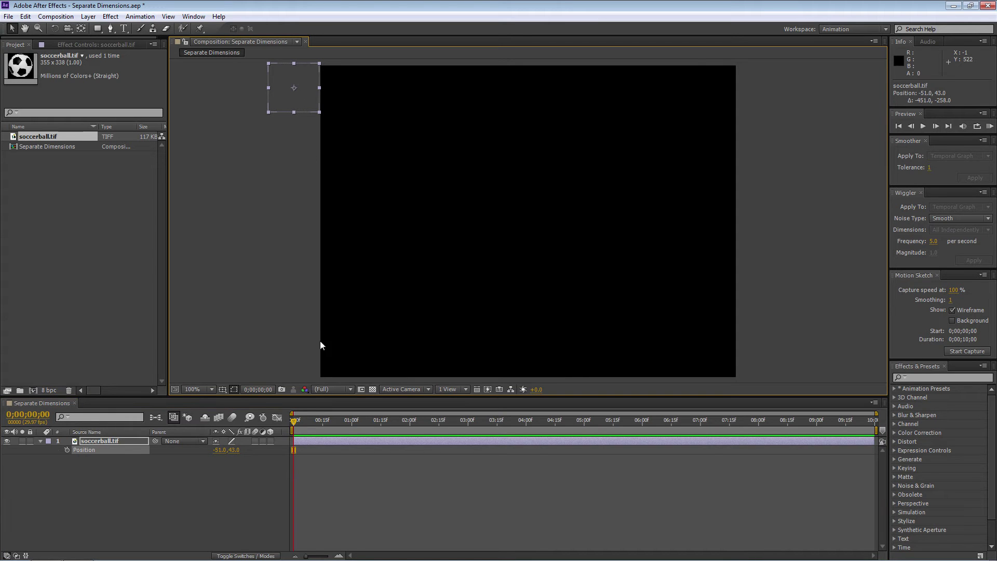
pyautogui.click(67, 449)
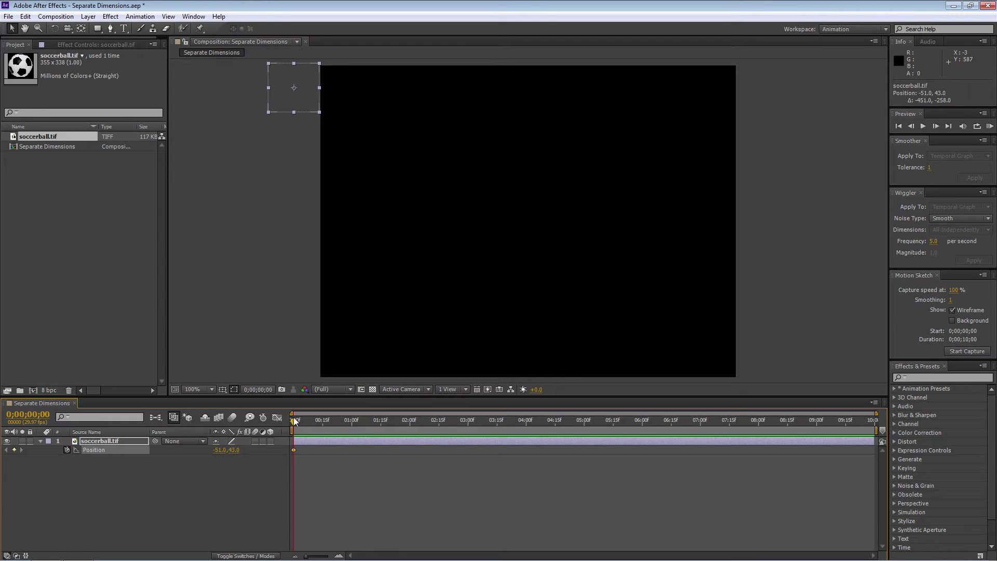
# Keyframe the ball's first bounce at about 1 second (112, 556), a peak at 2 seconds (234, 145) and a second bounce at 3 seconds (336, 551)
pyautogui.moveTo(294, 419); pyautogui.dragTo(350, 434)
pyautogui.moveTo(308, 83); pyautogui.dragTo(394, 351)
pyautogui.moveTo(350, 421); pyautogui.dragTo(409, 426)
pyautogui.moveTo(389, 357); pyautogui.dragTo(450, 144)
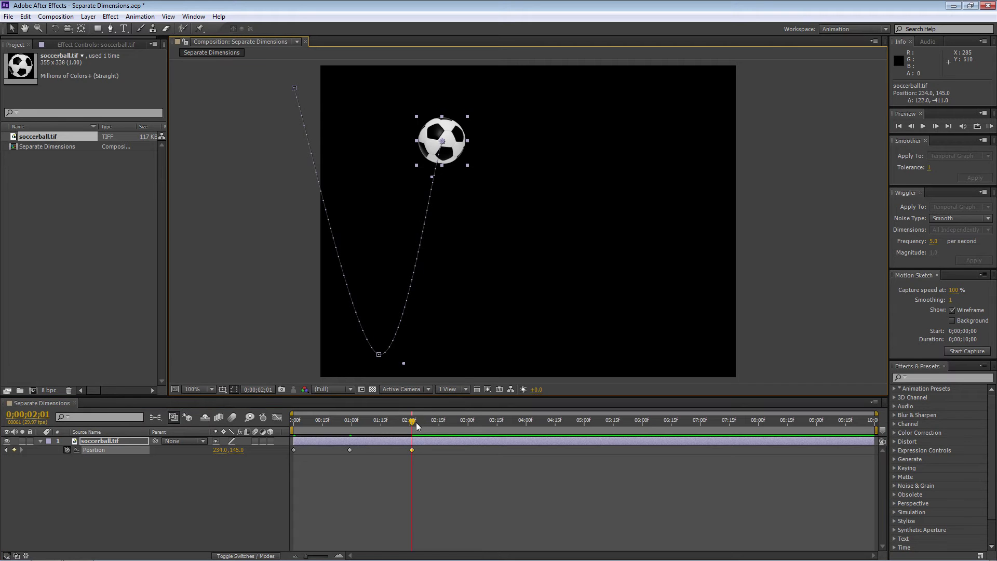
pyautogui.moveTo(419, 421); pyautogui.dragTo(467, 423)
pyautogui.moveTo(466, 144); pyautogui.dragTo(519, 355)
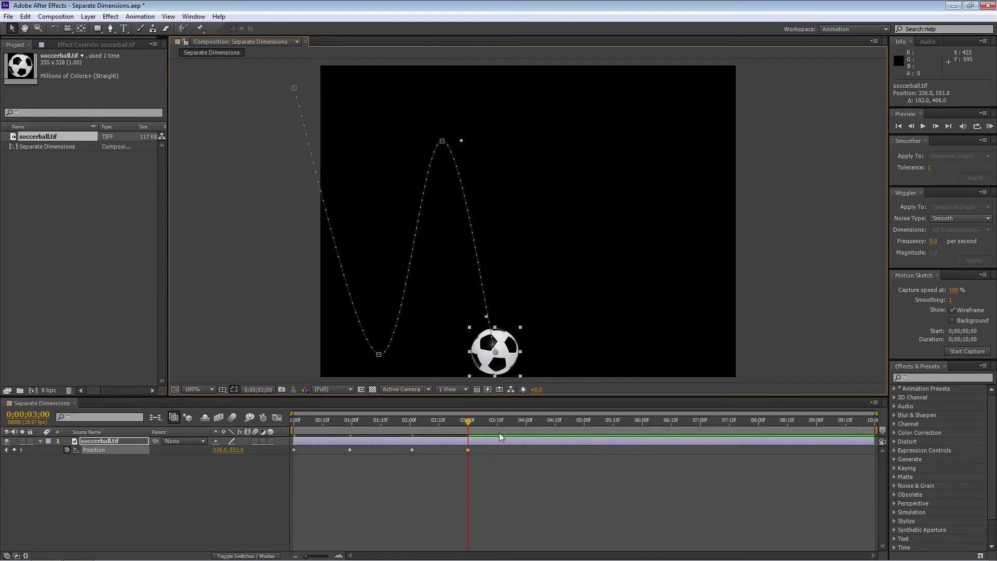
# Keyframe shrinking peaks at about 4 seconds (418, 246) and 6 seconds (601, 339), with floor bounces at about 5 and 7 seconds
pyautogui.moveTo(471, 422); pyautogui.dragTo(525, 425)
pyautogui.moveTo(511, 346); pyautogui.dragTo(554, 189)
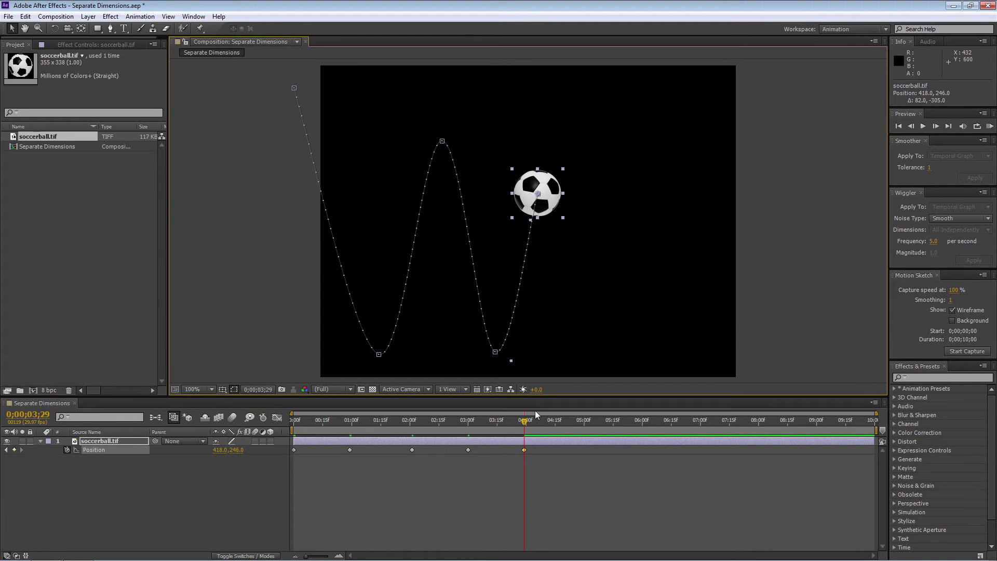
pyautogui.moveTo(527, 422); pyautogui.dragTo(585, 423)
pyautogui.moveTo(545, 206); pyautogui.dragTo(595, 363)
pyautogui.moveTo(586, 422); pyautogui.dragTo(642, 430)
pyautogui.moveTo(588, 359); pyautogui.dragTo(634, 250)
pyautogui.moveTo(642, 423); pyautogui.dragTo(702, 422)
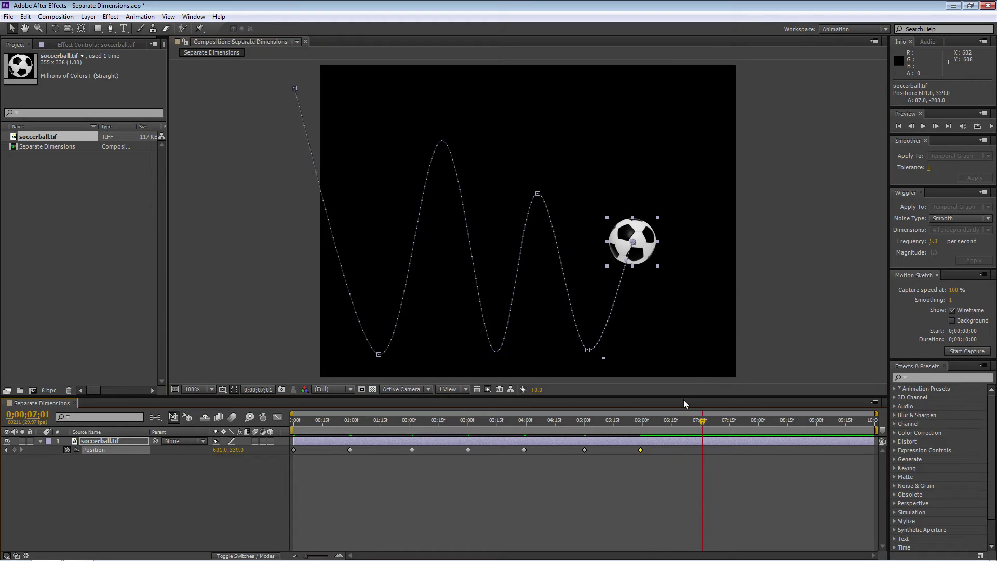
pyautogui.moveTo(645, 250); pyautogui.dragTo(683, 358)
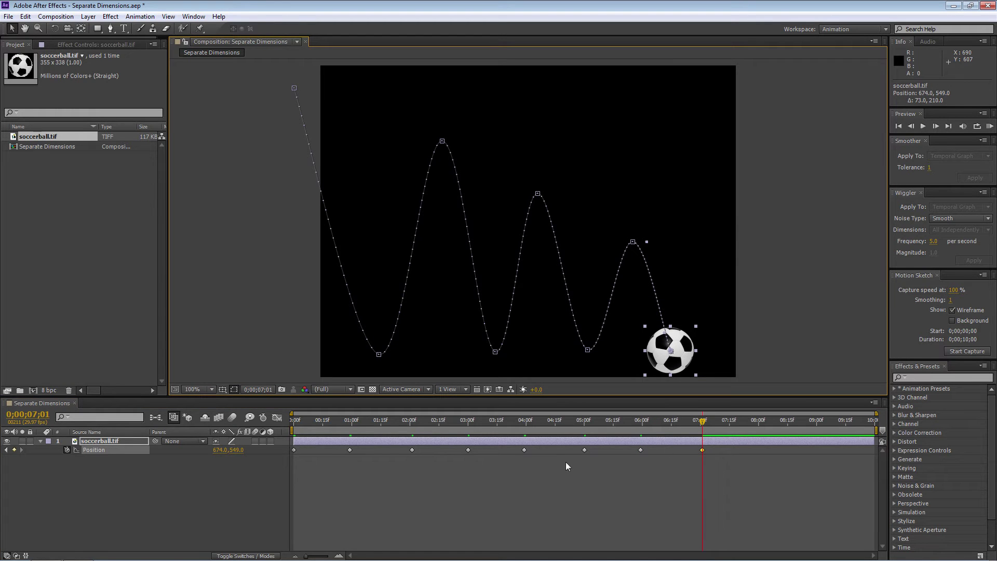
# Preview the bounce from the start and scrub through it to examine how the ball moves at the floor contacts
pyautogui.moveTo(702, 420); pyautogui.dragTo(239, 466)
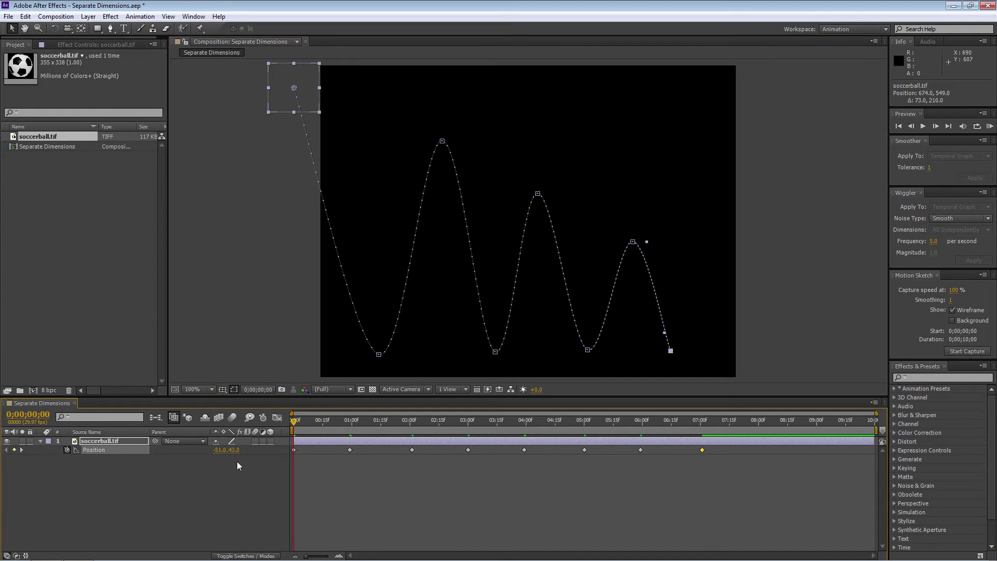
pyautogui.click(161, 484)
pyautogui.press('space')
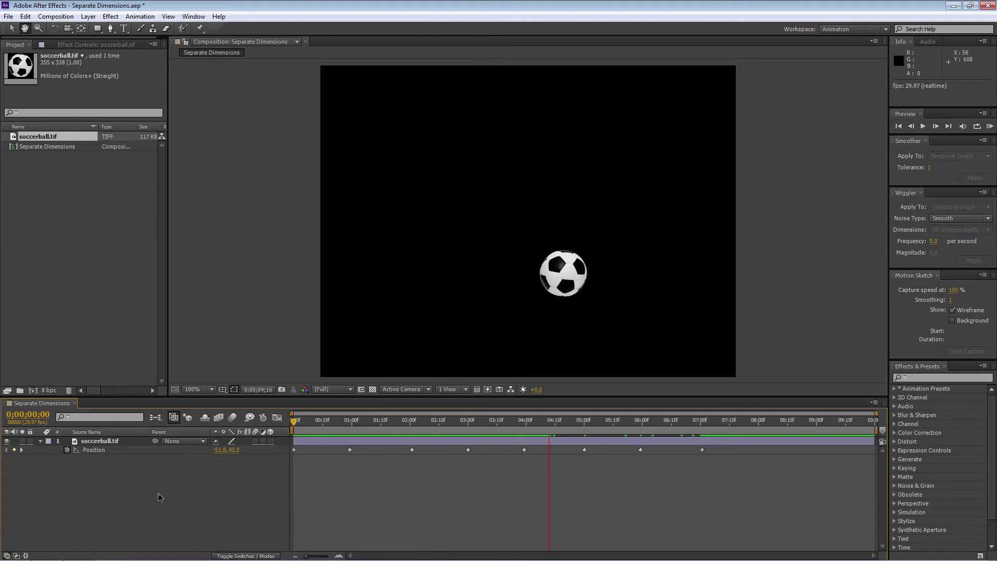
pyautogui.press('space')
pyautogui.moveTo(680, 422); pyautogui.dragTo(569, 423)
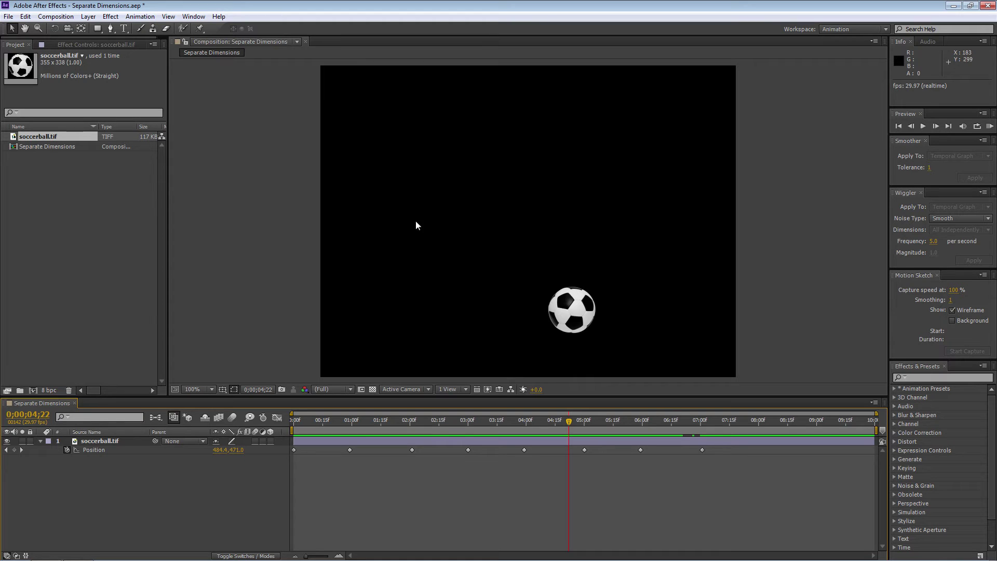
pyautogui.moveTo(570, 421); pyautogui.dragTo(340, 407)
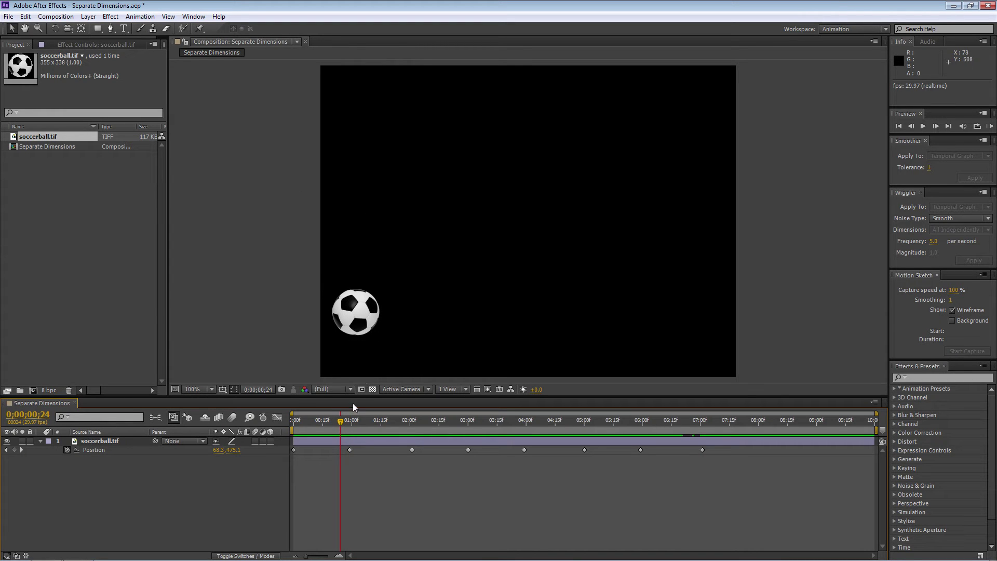
pyautogui.moveTo(341, 423); pyautogui.dragTo(334, 423)
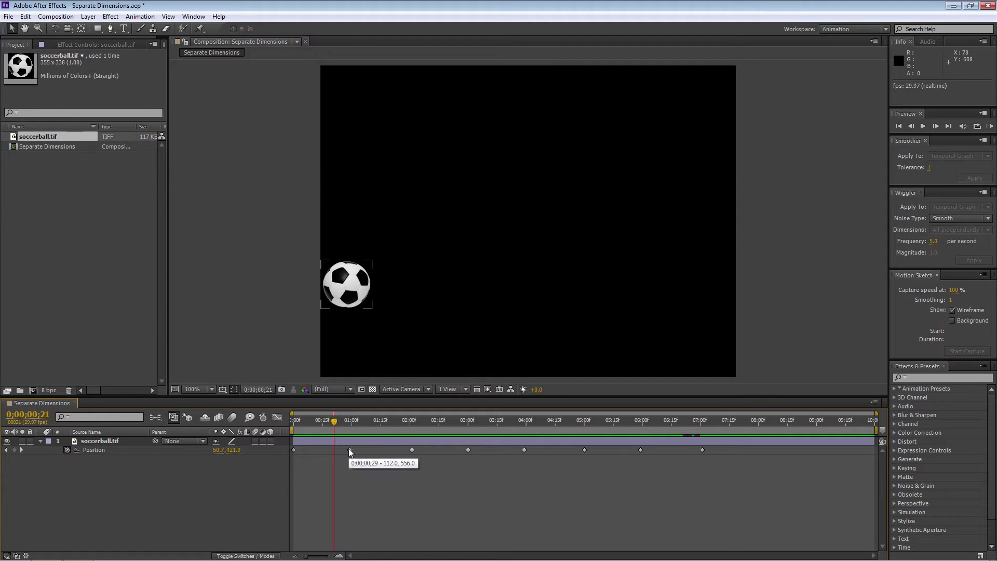
# Reshape the motion path around the first bounce into a sharp point by adjusting its Bezier handles and the start point's handle
pyautogui.click(350, 450)
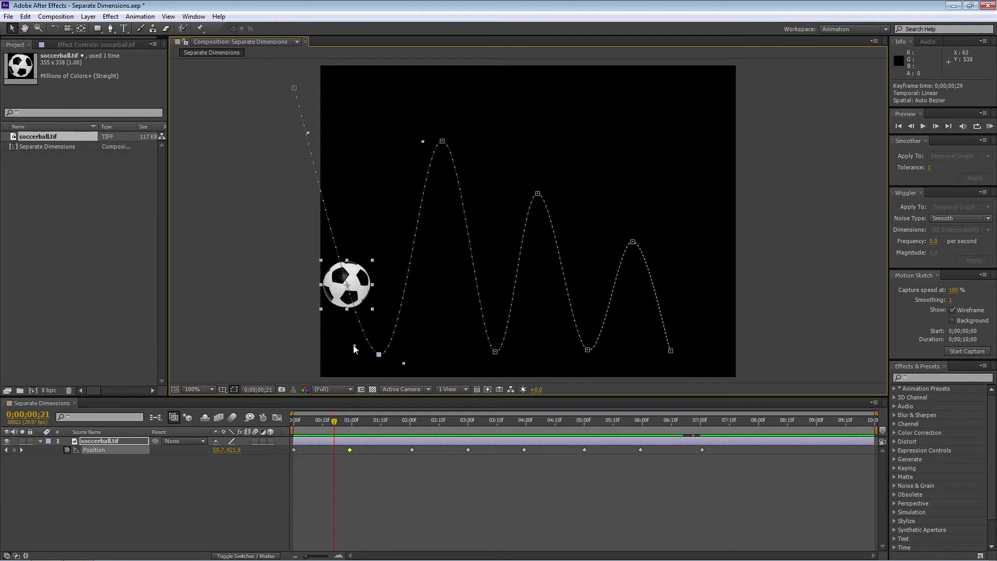
pyautogui.moveTo(354, 346); pyautogui.dragTo(375, 307)
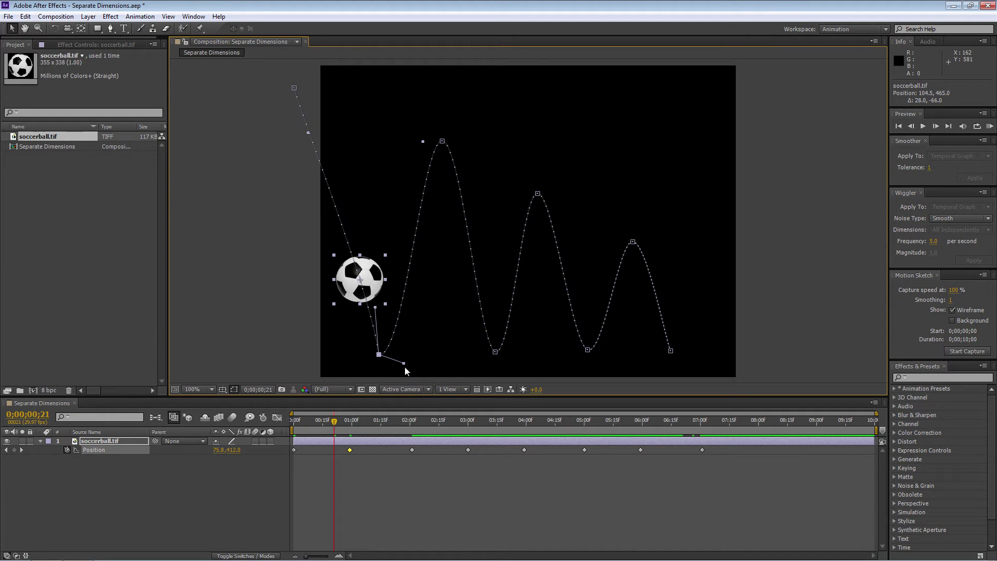
pyautogui.moveTo(404, 363); pyautogui.dragTo(385, 308)
pyautogui.moveTo(308, 132); pyautogui.dragTo(322, 128)
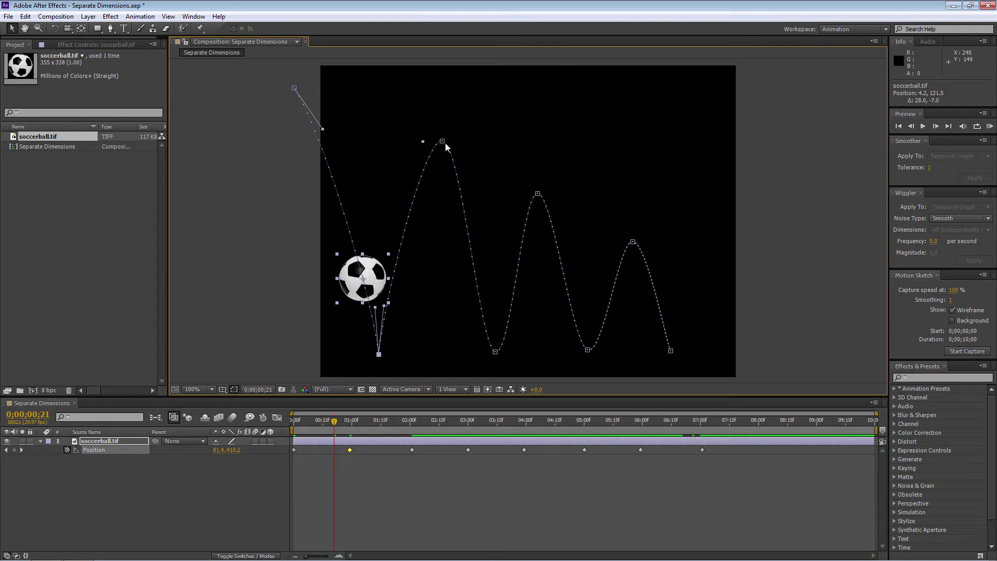
# Sharpen the second bounce in the motion path by pulling the Bezier handles of the 3-second keyframe upward
pyautogui.click(441, 141)
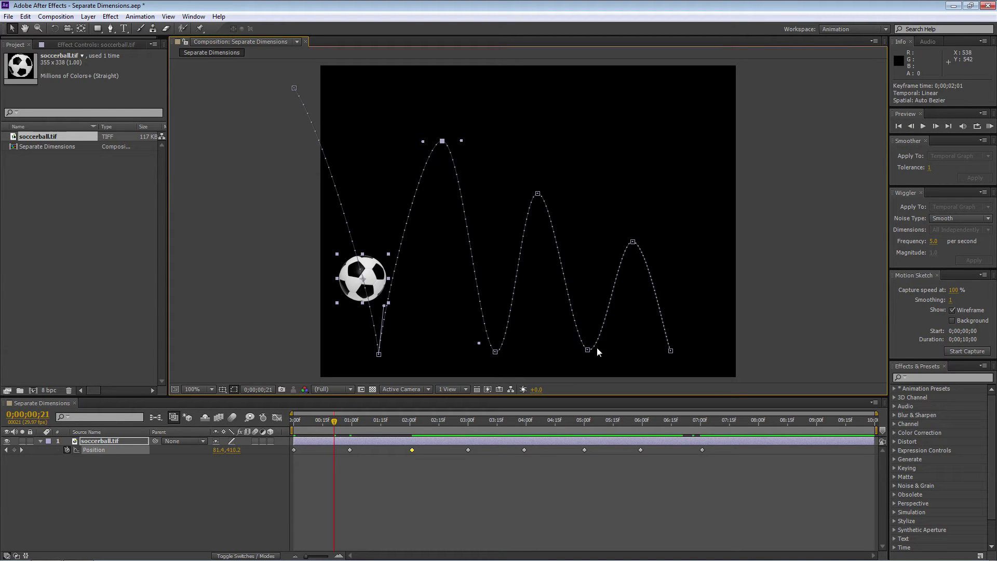
pyautogui.click(496, 352)
pyautogui.moveTo(512, 360); pyautogui.dragTo(497, 324)
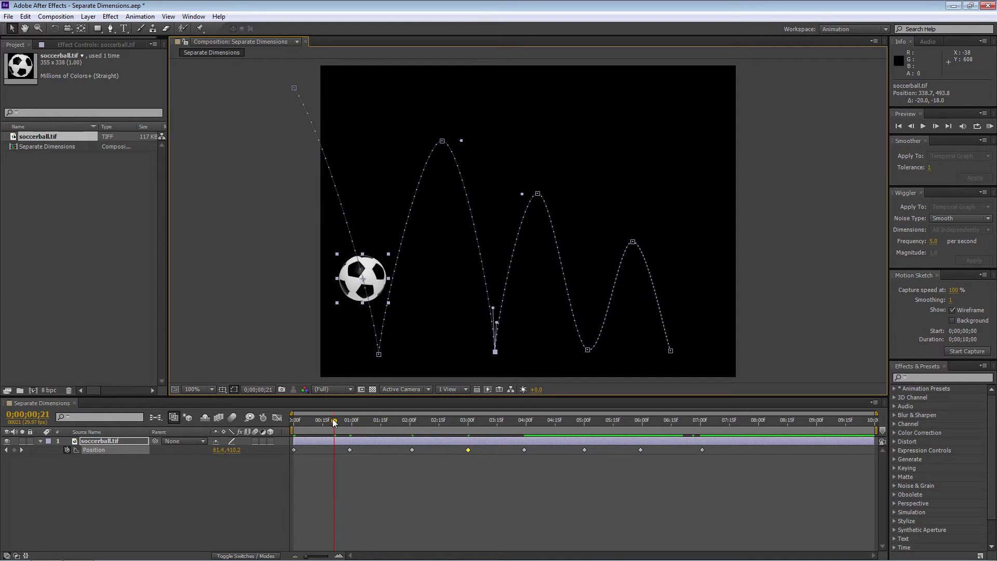
# Preview the animation from the start to check the reshaped bounces, and return to 0;00;00;00
pyautogui.moveTo(334, 420); pyautogui.dragTo(284, 424)
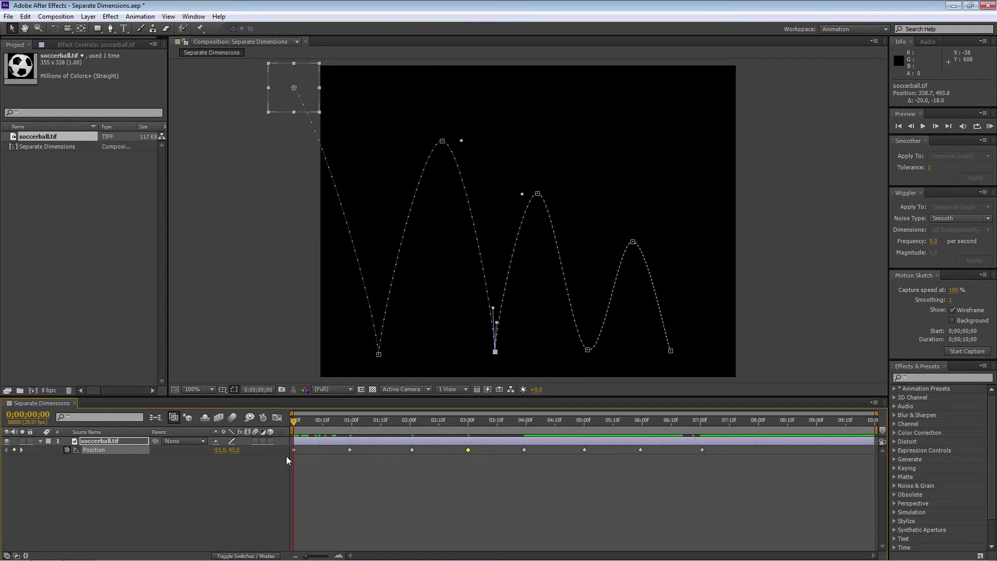
pyautogui.press('space')
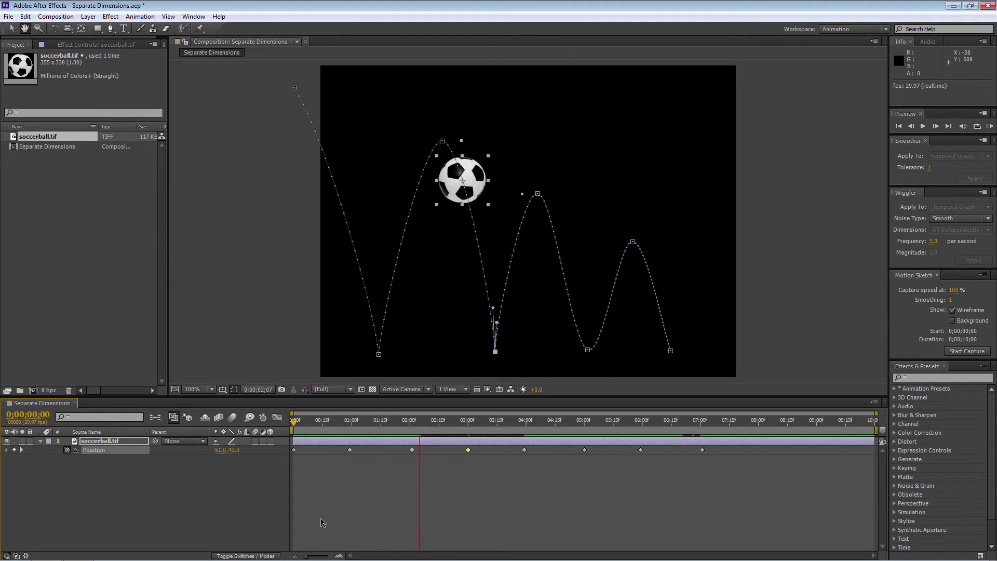
pyautogui.press('space')
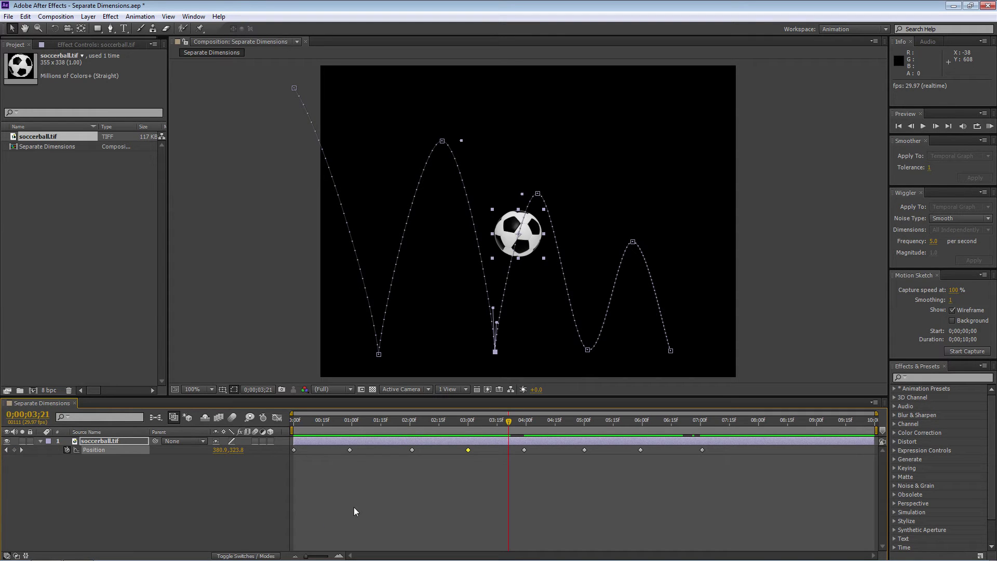
pyautogui.moveTo(508, 422); pyautogui.dragTo(284, 431)
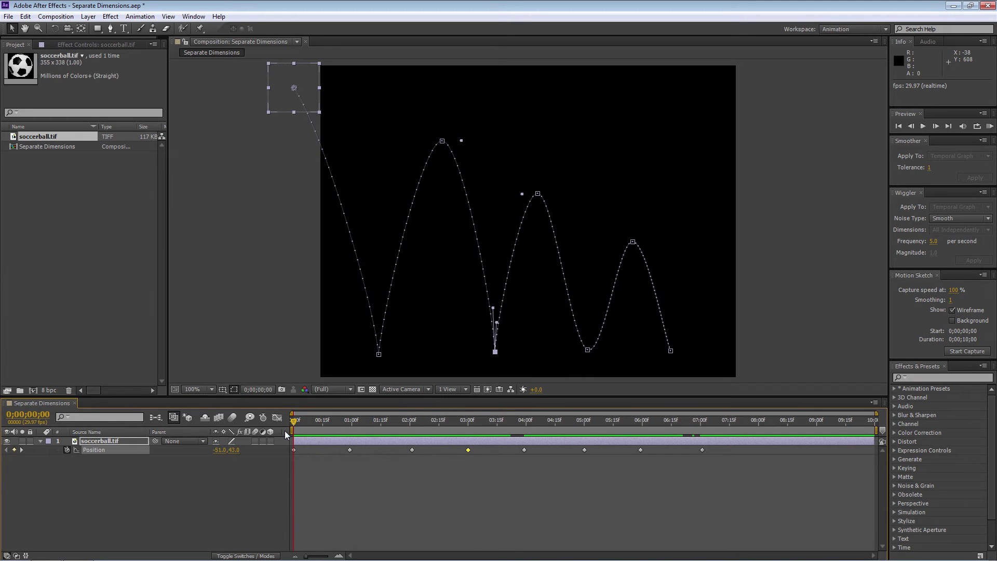
# Delete all of the ball's Position keyframes and separate its Position into X and Y dimensions
pyautogui.click(93, 451)
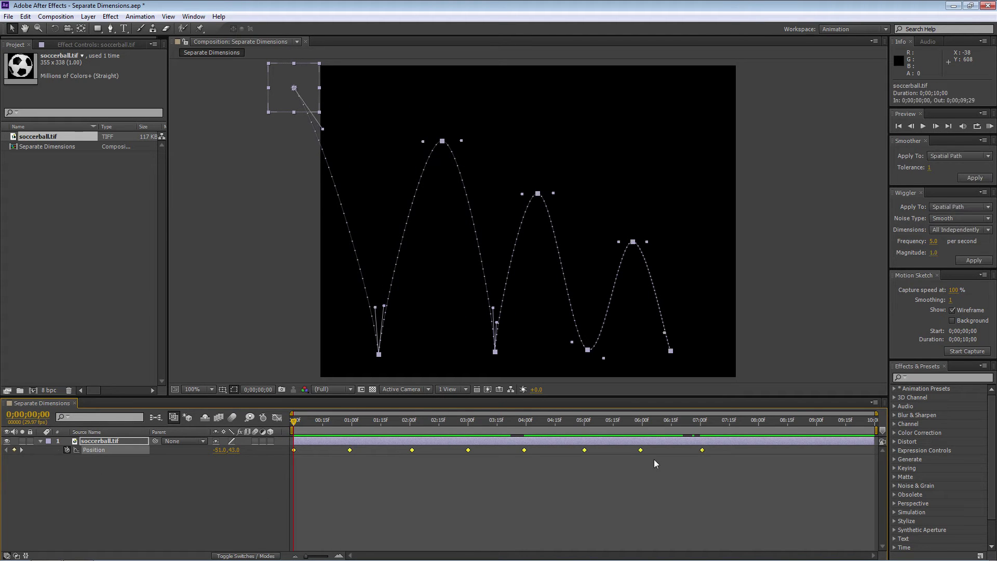
pyautogui.press('Delete')
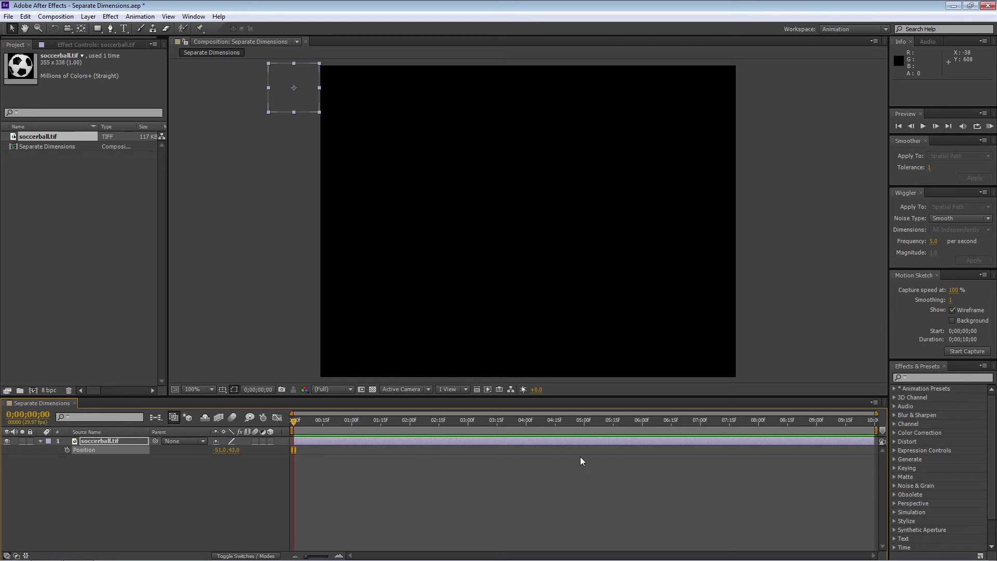
pyautogui.rightClick(89, 449)
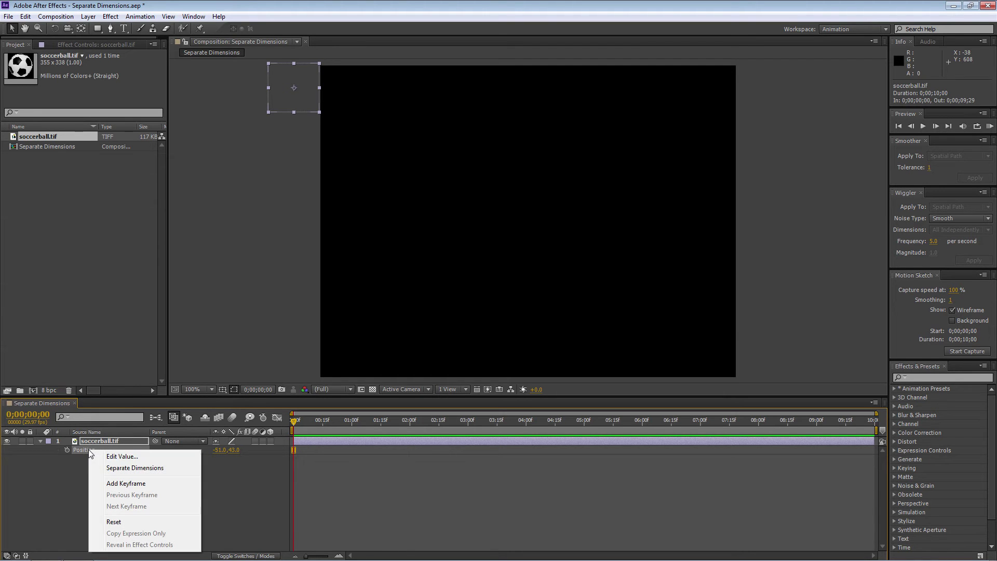
pyautogui.click(130, 468)
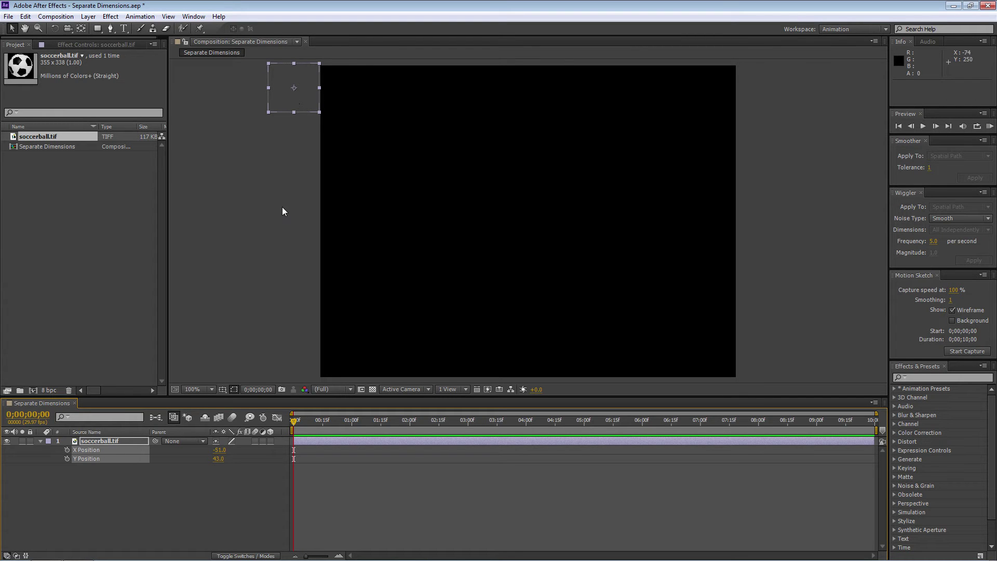
# Set the ball's X Position to -54 and look up the Separate Dimensions command among the animation commands
pyautogui.click(134, 492)
pyautogui.moveTo(219, 449)
pyautogui.mouseDown()
pyautogui.moveTo(234, 449)
pyautogui.moveTo(198, 441)
pyautogui.moveTo(218, 450)
pyautogui.moveTo(199, 450)
pyautogui.moveTo(220, 451)
pyautogui.mouseUp()
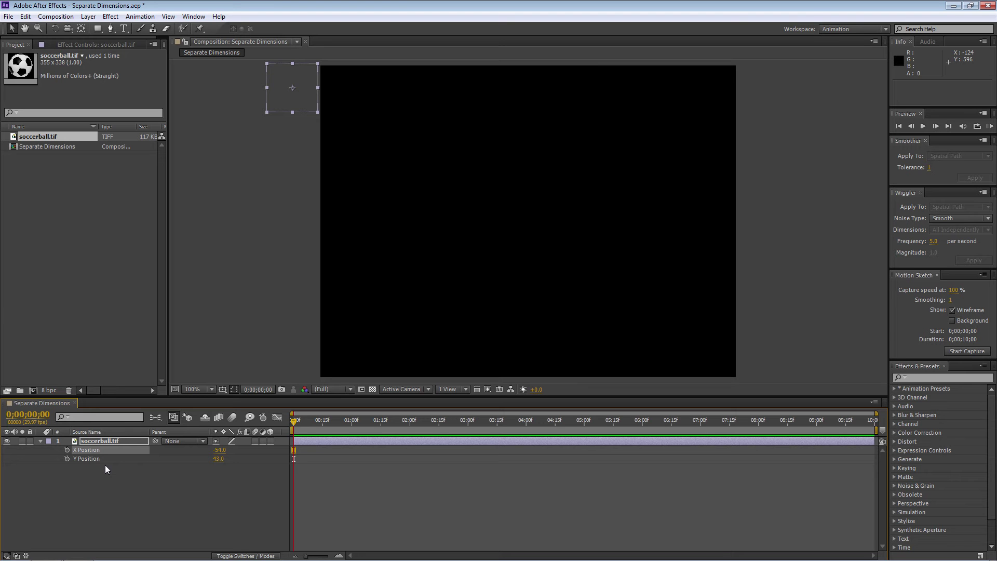
pyautogui.click(147, 18)
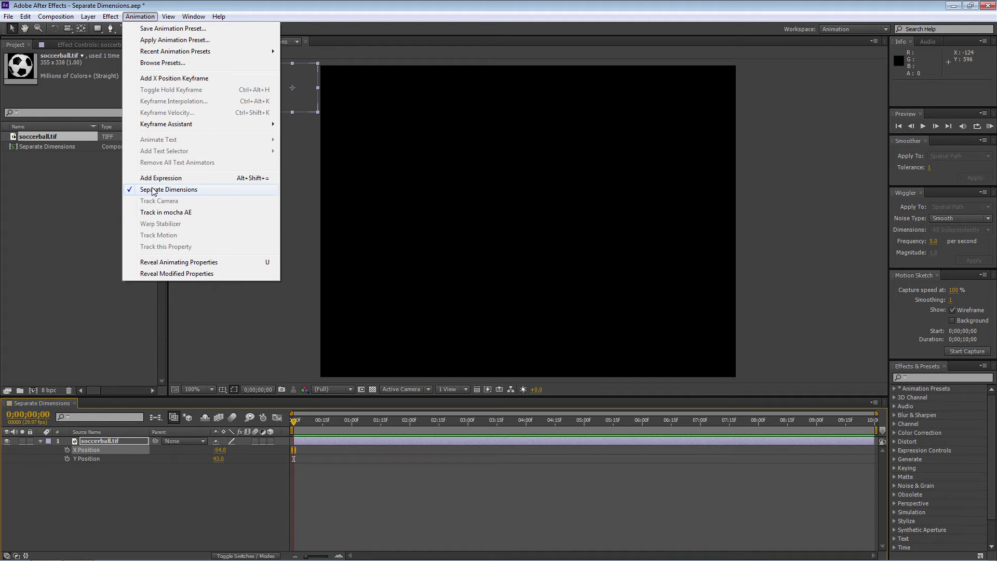
pyautogui.click(150, 543)
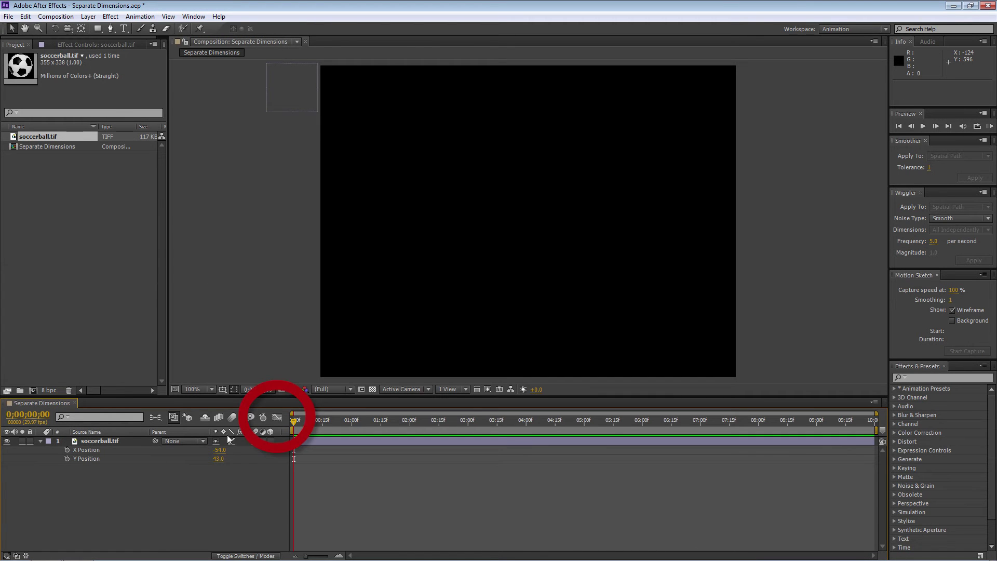
# Show the Graph Editor and add an X Position keyframe for the ball at 0;00;00;00
pyautogui.click(278, 417)
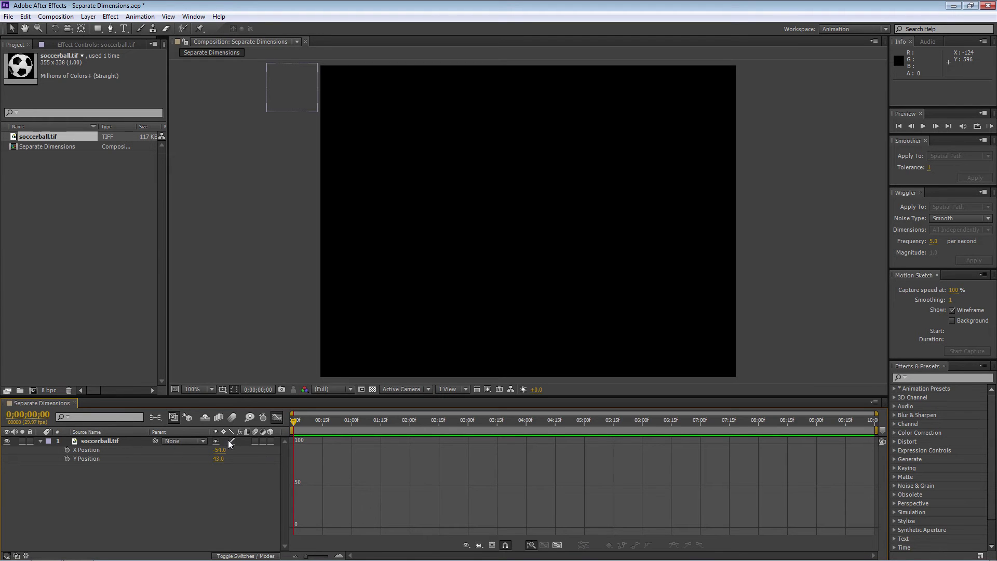
pyautogui.click(67, 449)
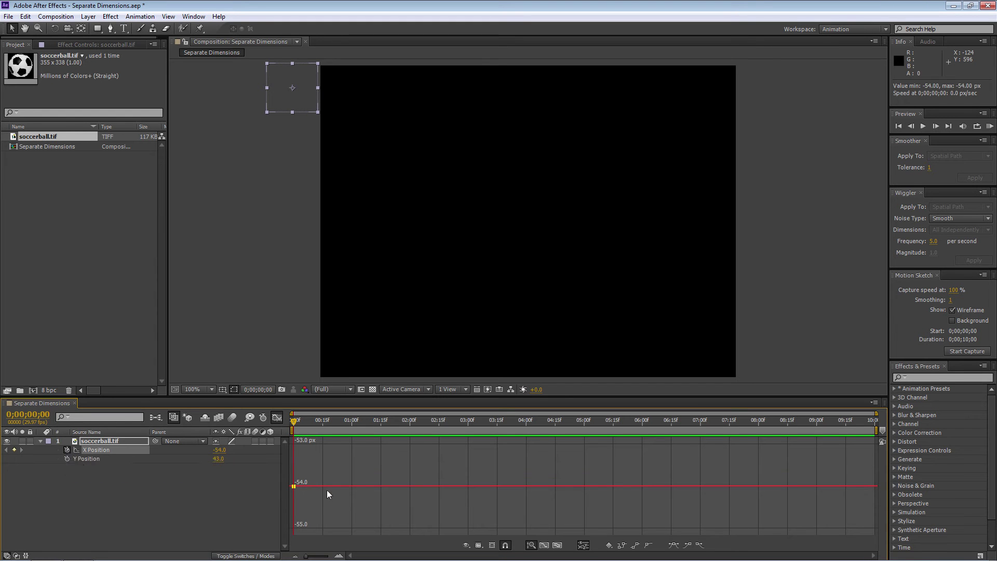
pyautogui.moveTo(315, 488)
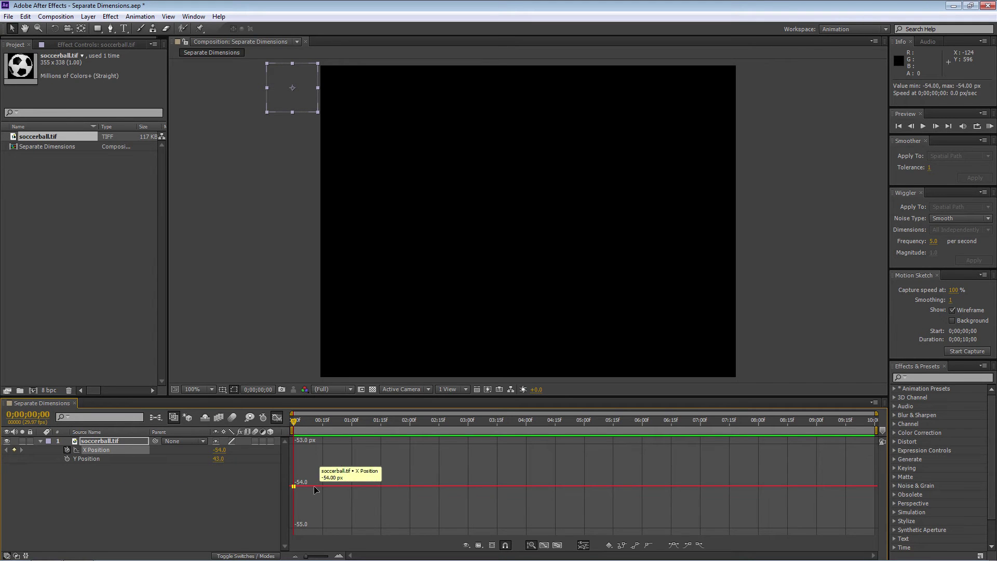
pyautogui.click(307, 452)
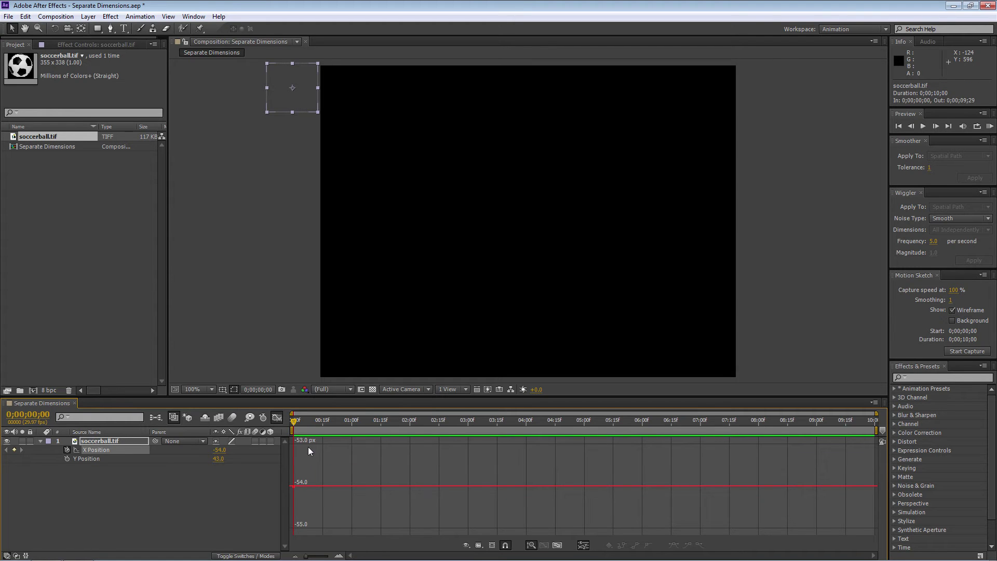
pyautogui.moveTo(315, 485)
# Set the ball's X Position to 864 at 0;00;09;29 and look up the Graph Editor's graph type options
pyautogui.moveTo(294, 421); pyautogui.dragTo(889, 454)
pyautogui.moveTo(218, 454); pyautogui.dragTo(680, 435)
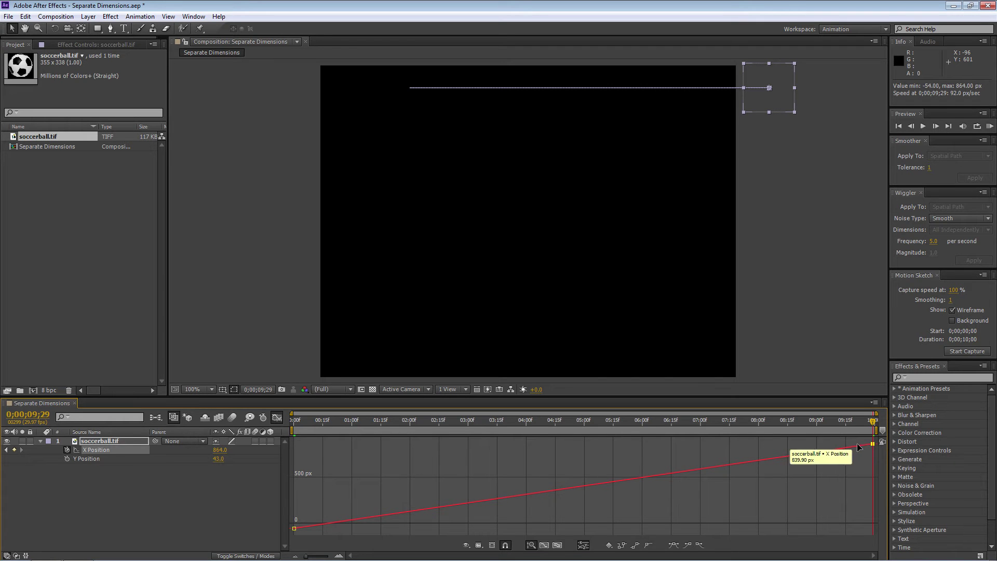
pyautogui.click(479, 545)
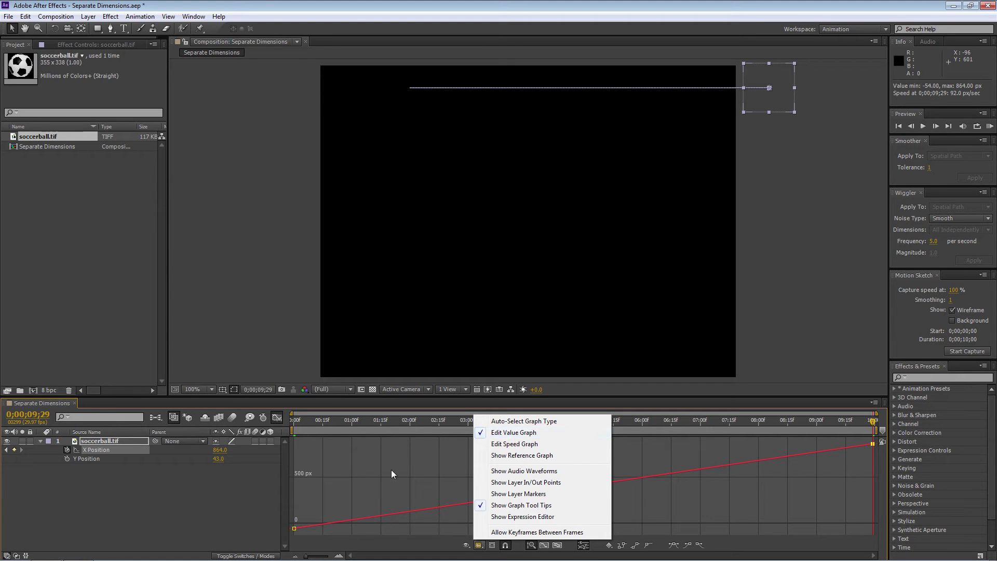
pyautogui.click(225, 492)
pyautogui.click(135, 454)
pyautogui.click(107, 450)
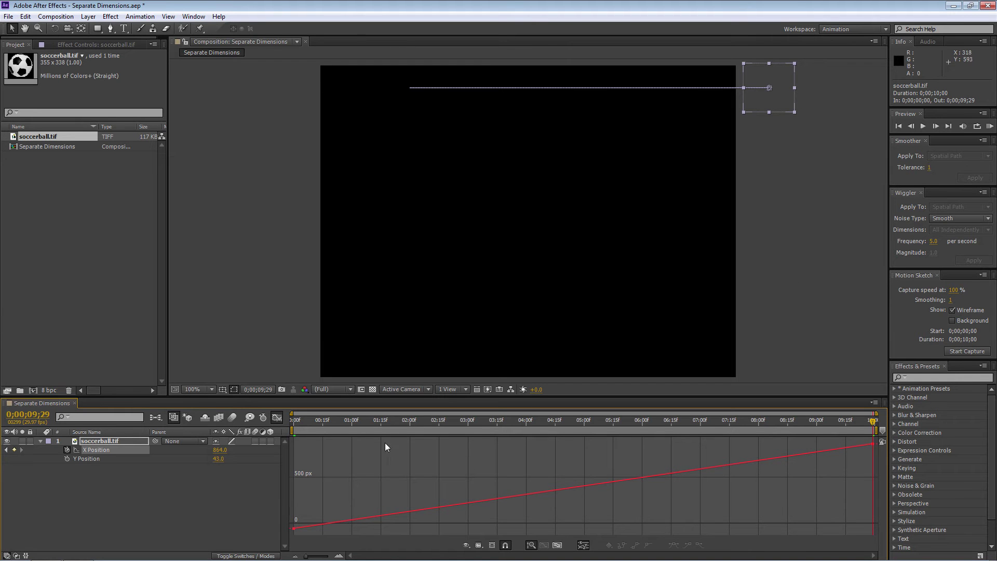
pyautogui.moveTo(294, 528)
pyautogui.click(531, 545)
# Add a Y Position keyframe for the ball at 0;00;00;00 and set Y Position to 557 at 0;00;01;00
pyautogui.moveTo(873, 423); pyautogui.dragTo(242, 431)
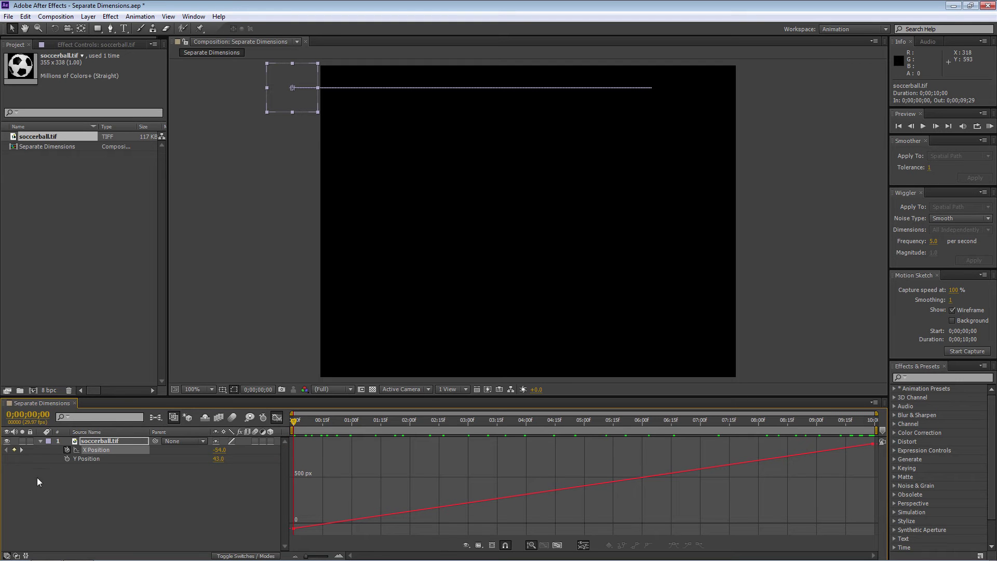
pyautogui.click(89, 458)
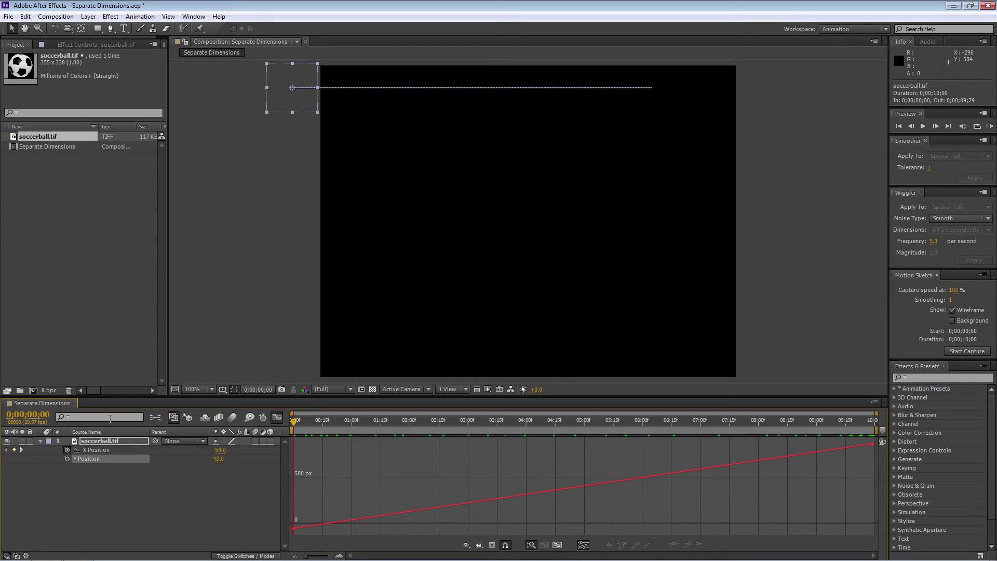
pyautogui.click(67, 458)
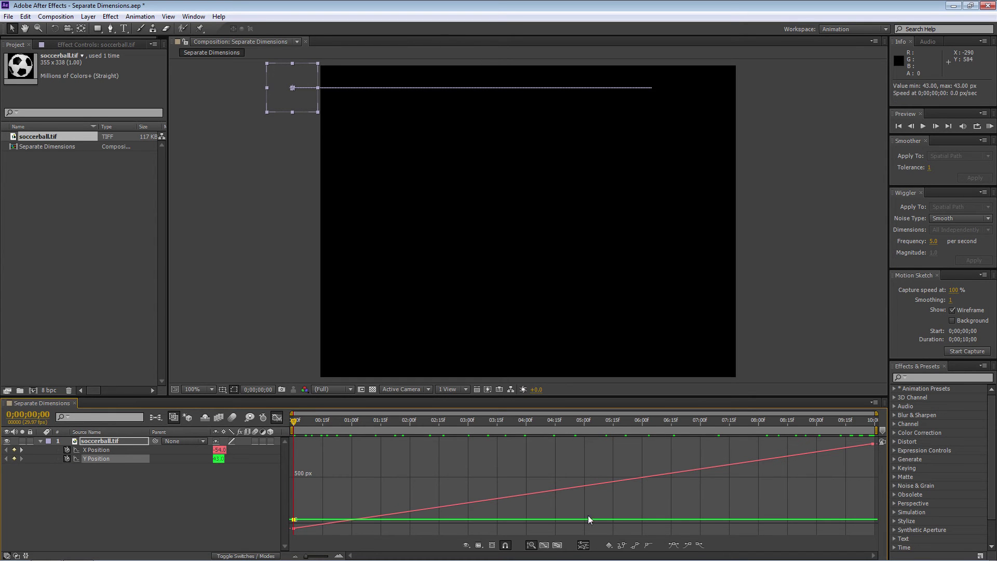
pyautogui.moveTo(292, 421); pyautogui.dragTo(351, 419)
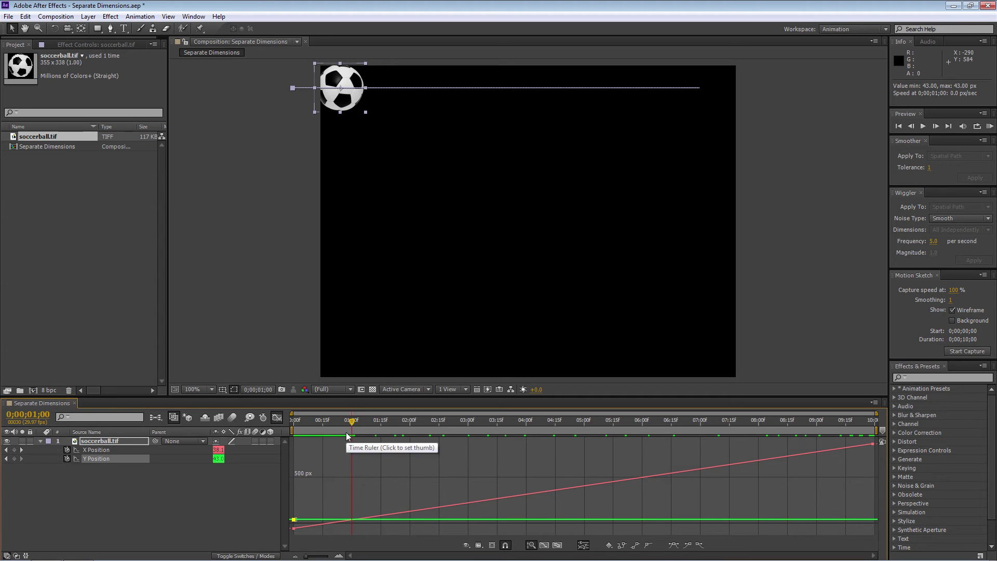
pyautogui.moveTo(215, 463); pyautogui.dragTo(512, 494)
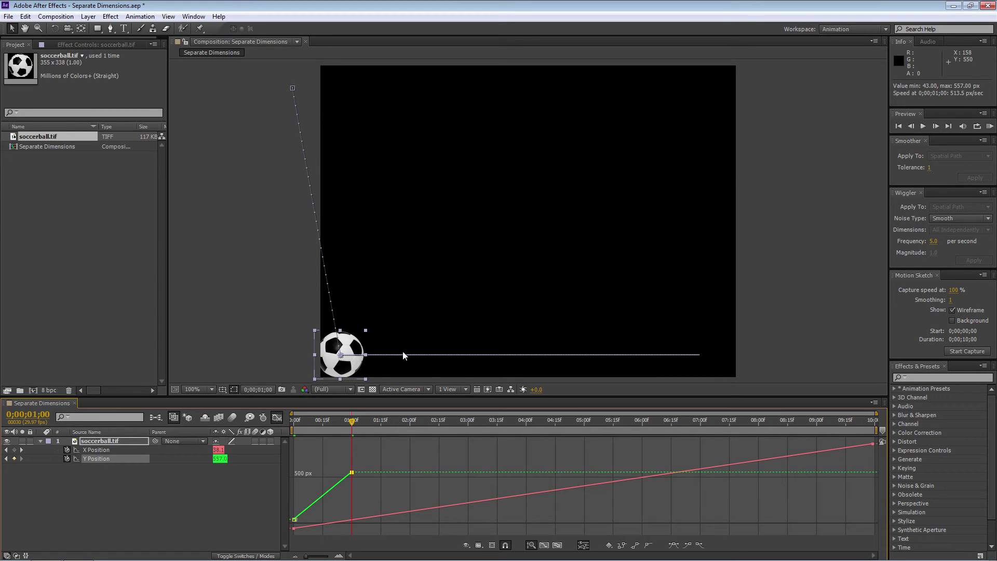
# Add Y Position keyframes holding the ball at floor level at 0;00;02;15, 0;00;03;27 and 0;00;05;00
pyautogui.moveTo(352, 421); pyautogui.dragTo(439, 432)
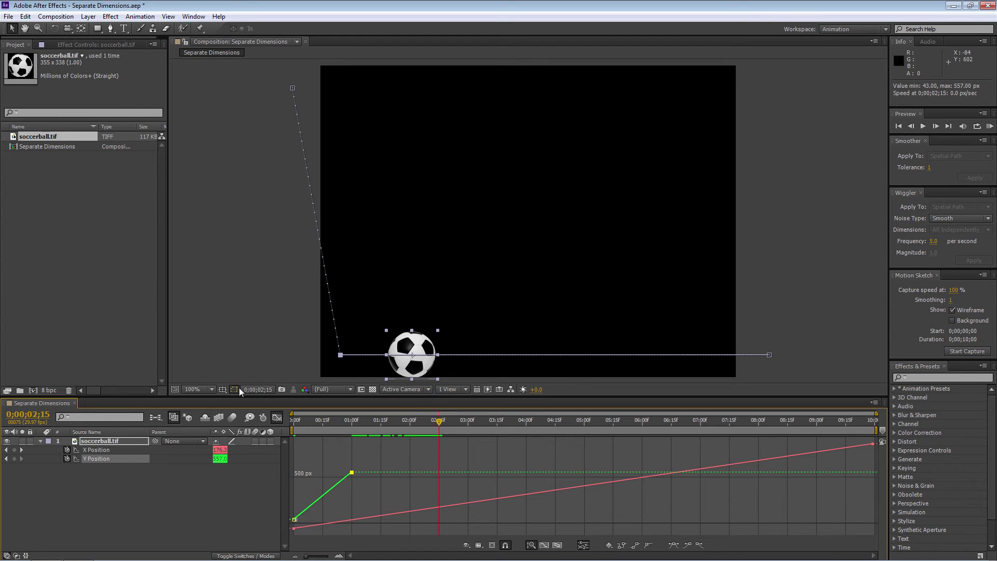
pyautogui.click(15, 460)
pyautogui.moveTo(352, 473)
pyautogui.moveTo(439, 423); pyautogui.dragTo(519, 429)
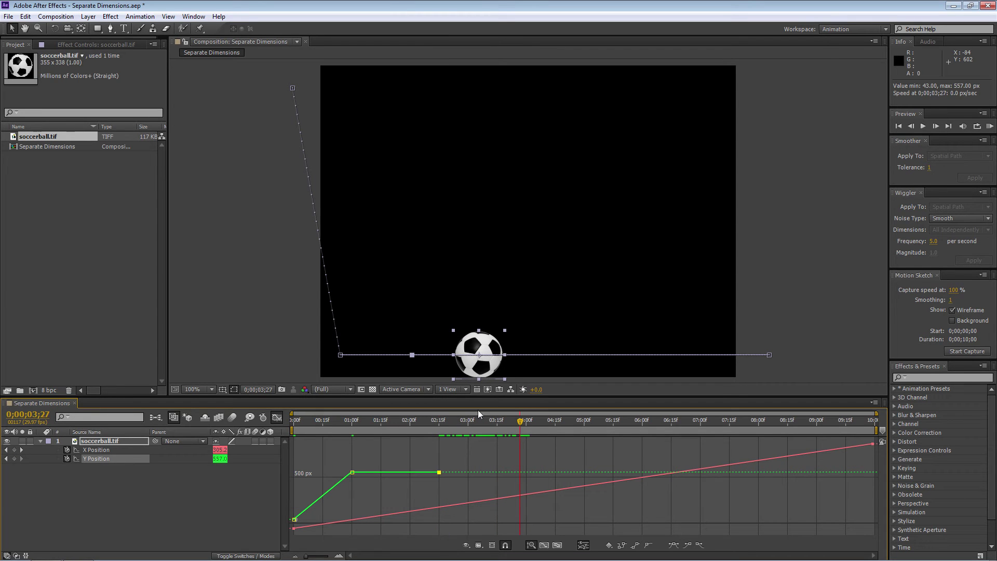
pyautogui.click(14, 458)
pyautogui.moveTo(519, 426); pyautogui.dragTo(585, 448)
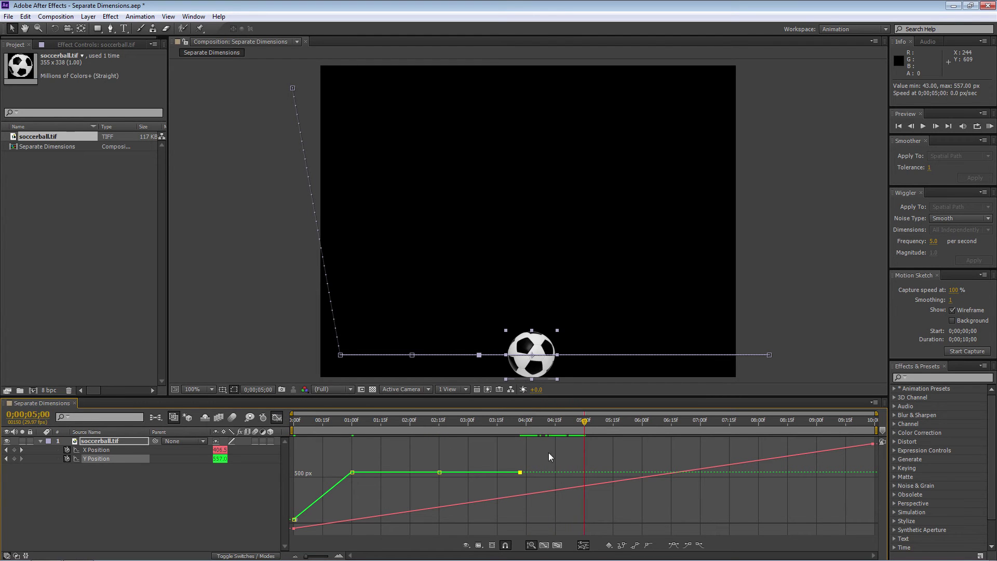
pyautogui.click(14, 459)
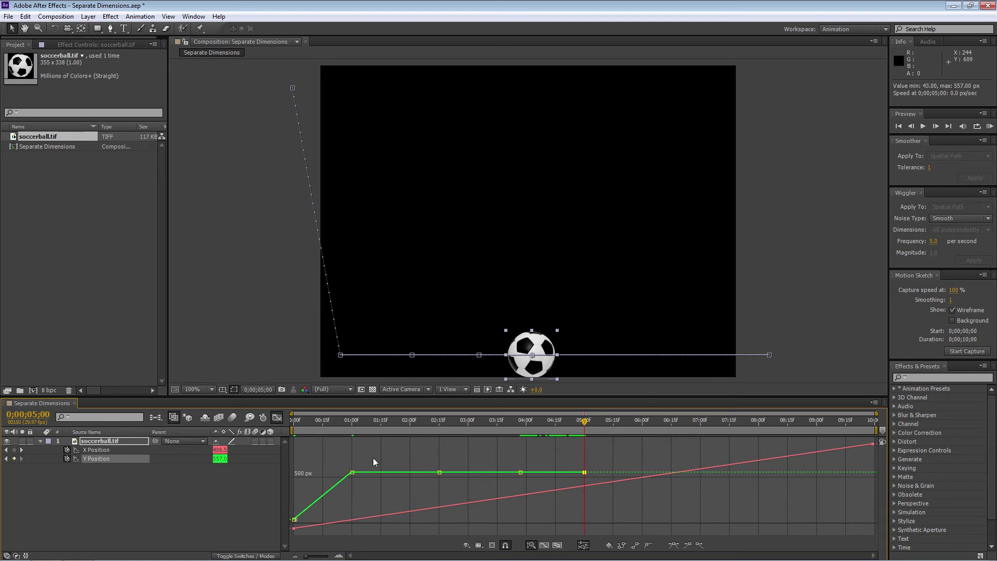
# Add Y Position keyframes at the same floor height at 0;00;05;25, 0;00;06;22, 0;00;07;11 and 0;00;09;29
pyautogui.click(616, 424)
pyautogui.moveTo(617, 427); pyautogui.dragTo(632, 427)
pyautogui.click(15, 458)
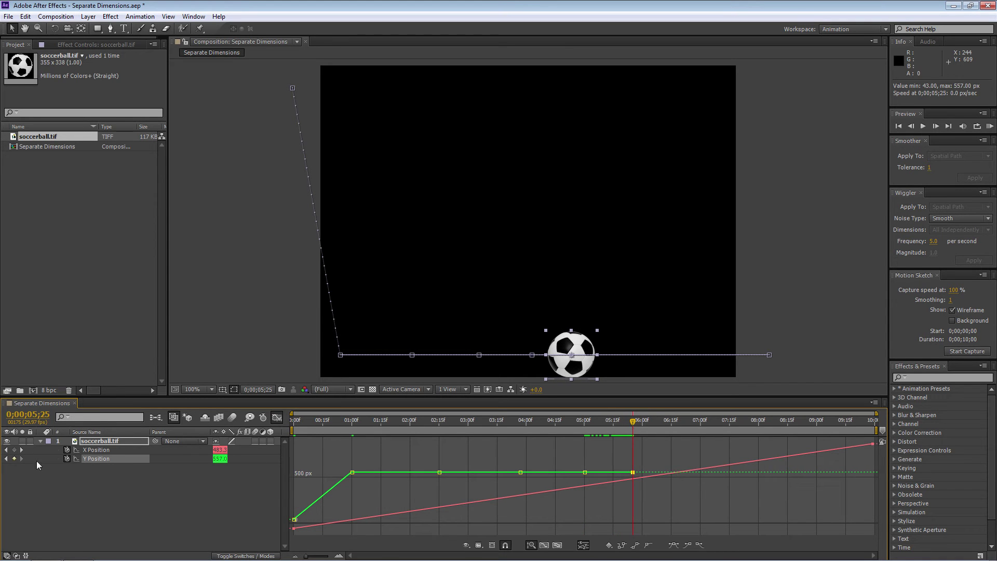
pyautogui.moveTo(633, 425); pyautogui.dragTo(685, 426)
pyautogui.click(14, 459)
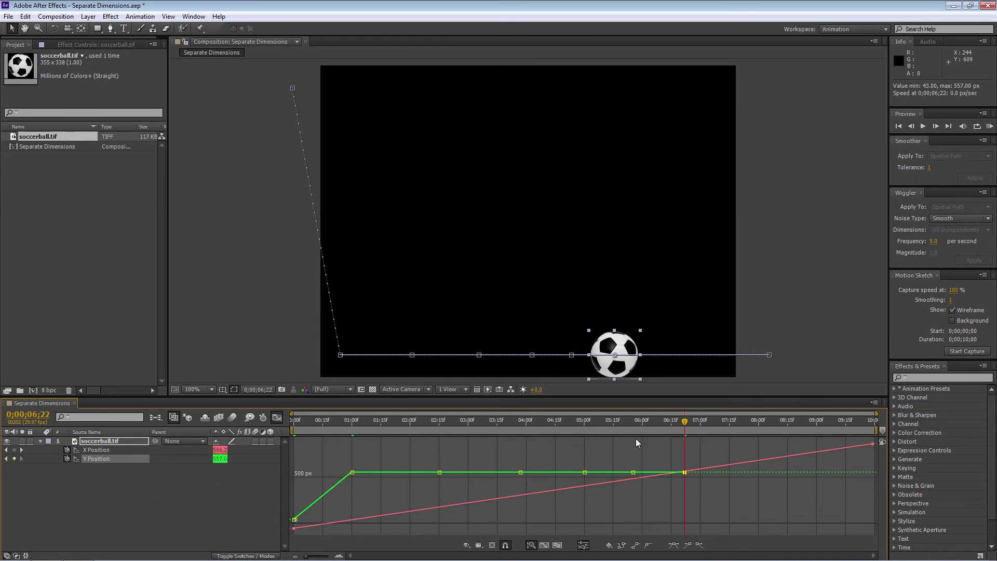
pyautogui.moveTo(686, 426); pyautogui.dragTo(722, 430)
pyautogui.click(14, 458)
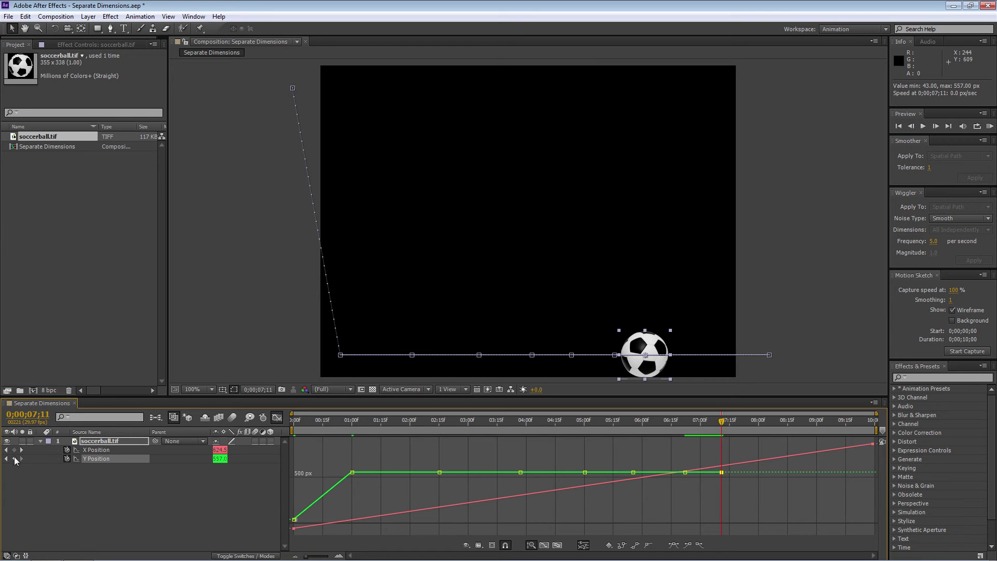
pyautogui.moveTo(721, 419); pyautogui.dragTo(895, 431)
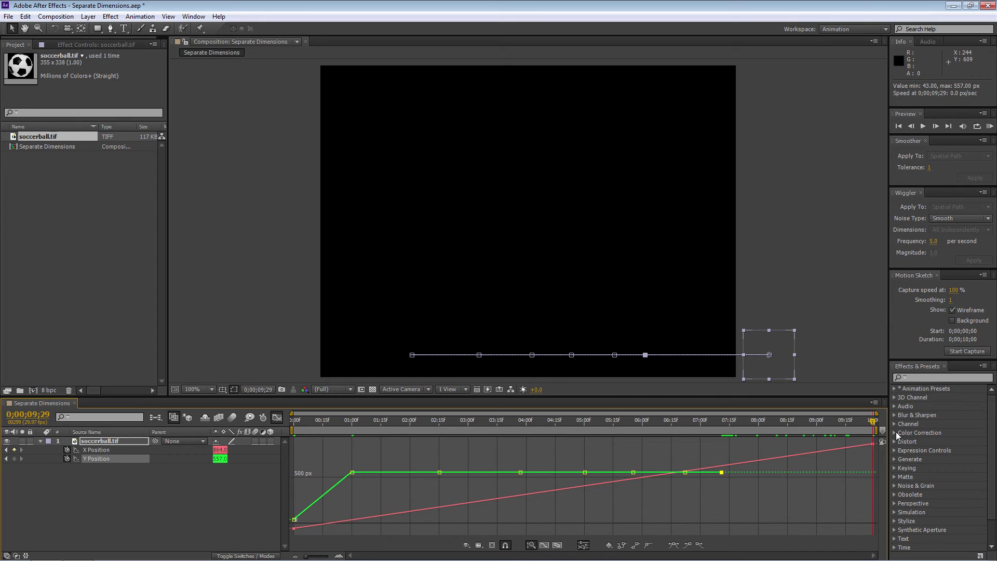
pyautogui.click(14, 458)
# Set the temporal interpolation of the ball's Y Position keyframe at 0;00;01;00 to Bezier
pyautogui.moveTo(875, 427); pyautogui.dragTo(410, 445)
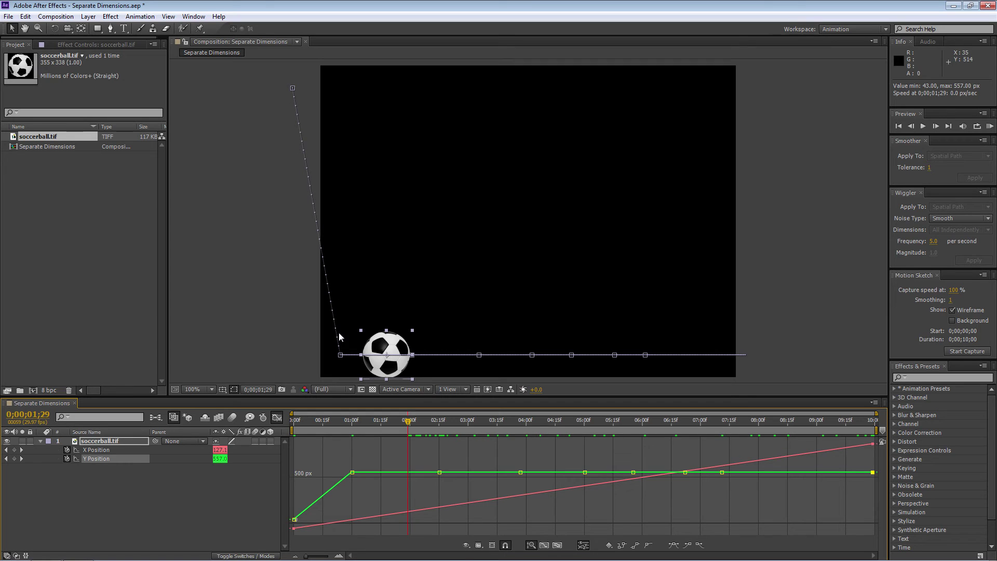
pyautogui.moveTo(352, 474)
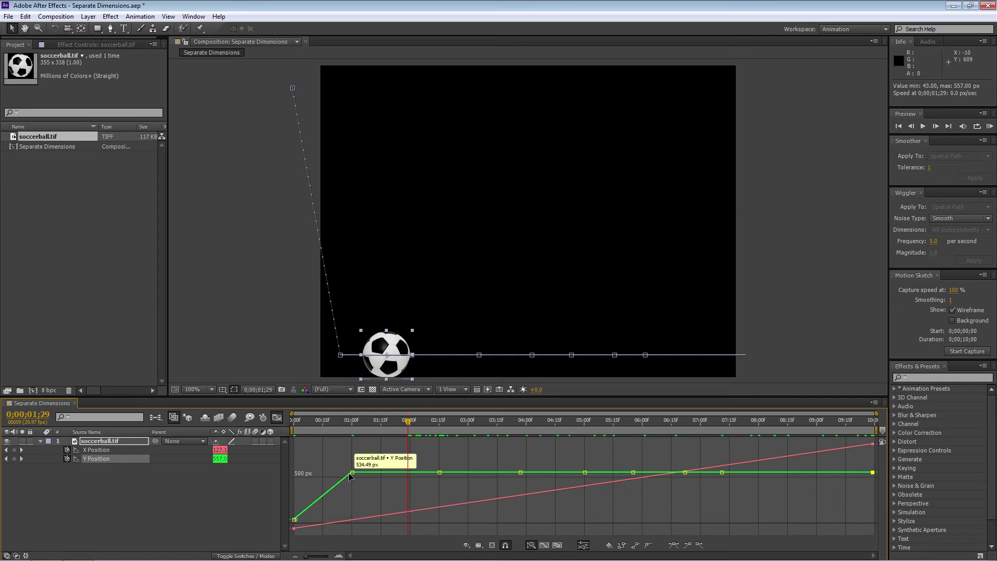
pyautogui.click(340, 356)
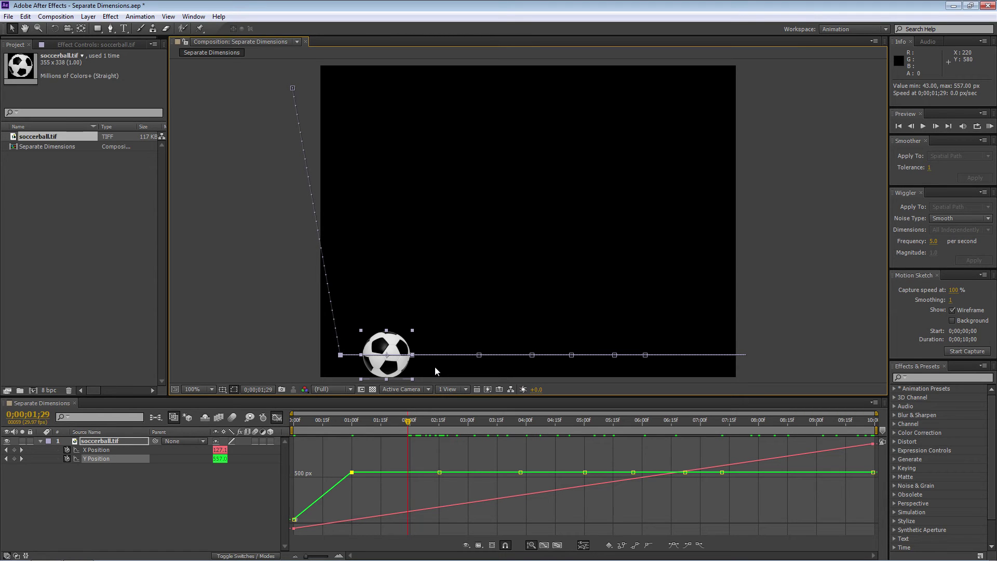
pyautogui.rightClick(341, 355)
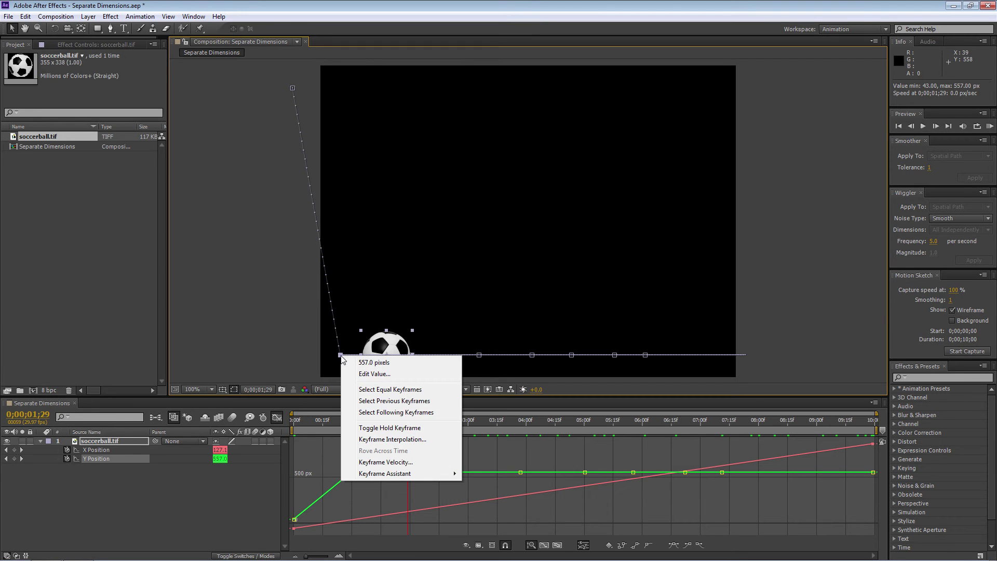
pyautogui.click(378, 439)
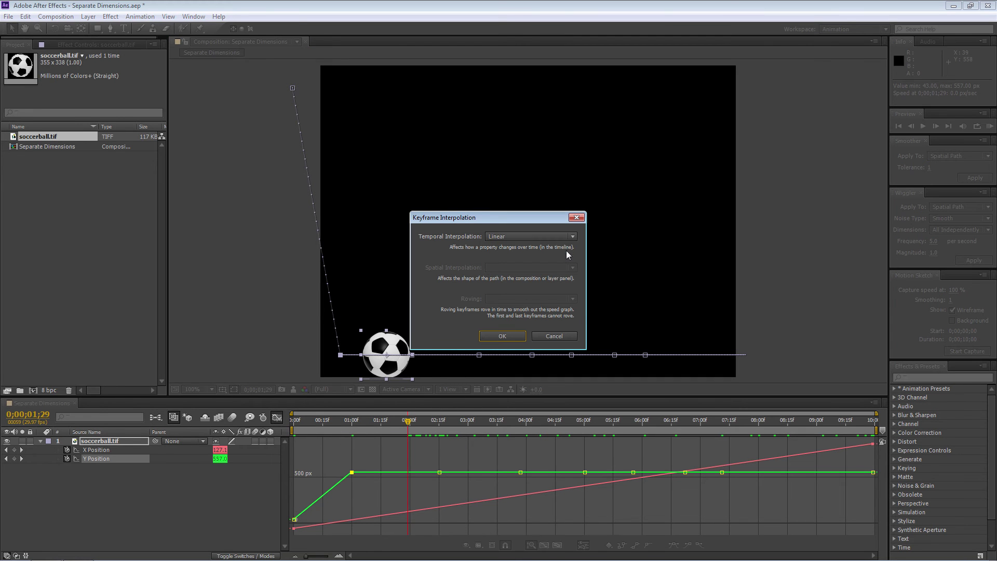
pyautogui.click(573, 237)
pyautogui.click(567, 276)
pyautogui.click(501, 336)
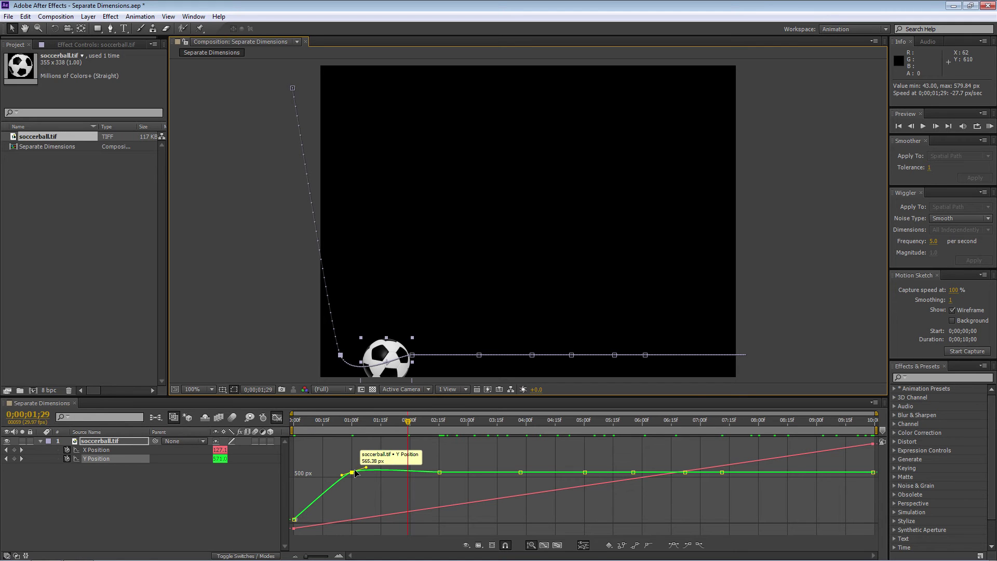
# Select all of the ball's Y Position keyframes and set their temporal interpolation to Bezier
pyautogui.moveTo(351, 475)
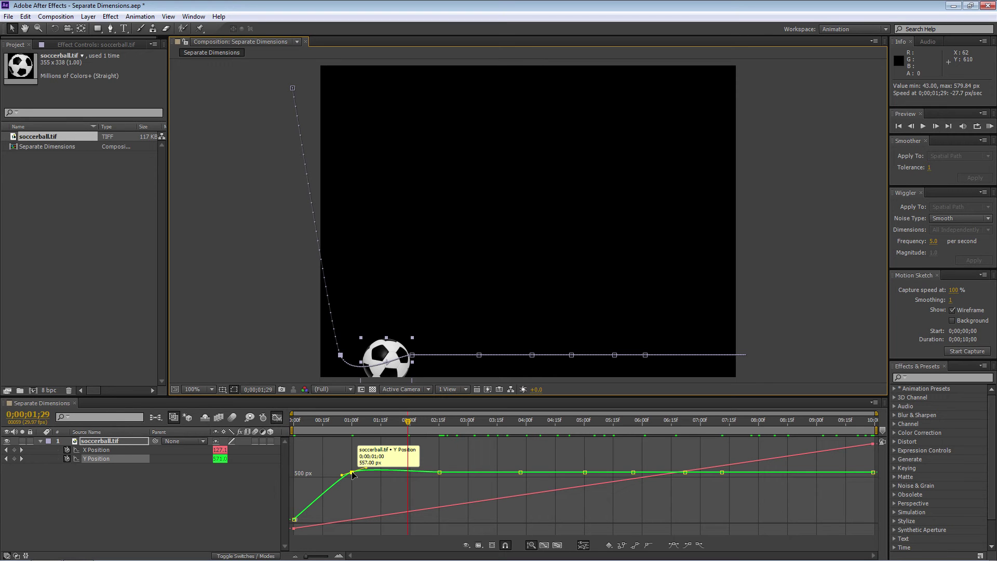
pyautogui.click(89, 459)
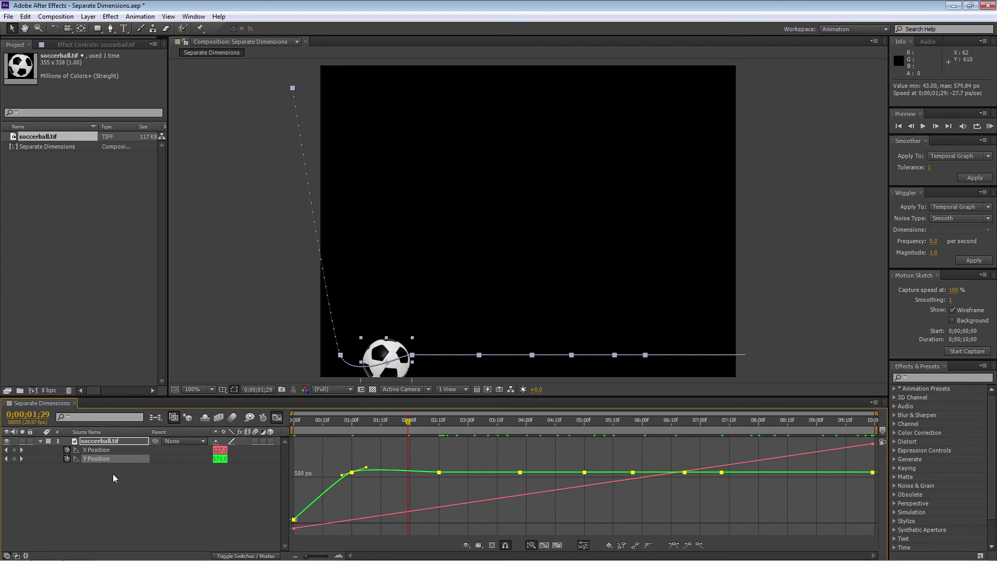
pyautogui.moveTo(457, 473)
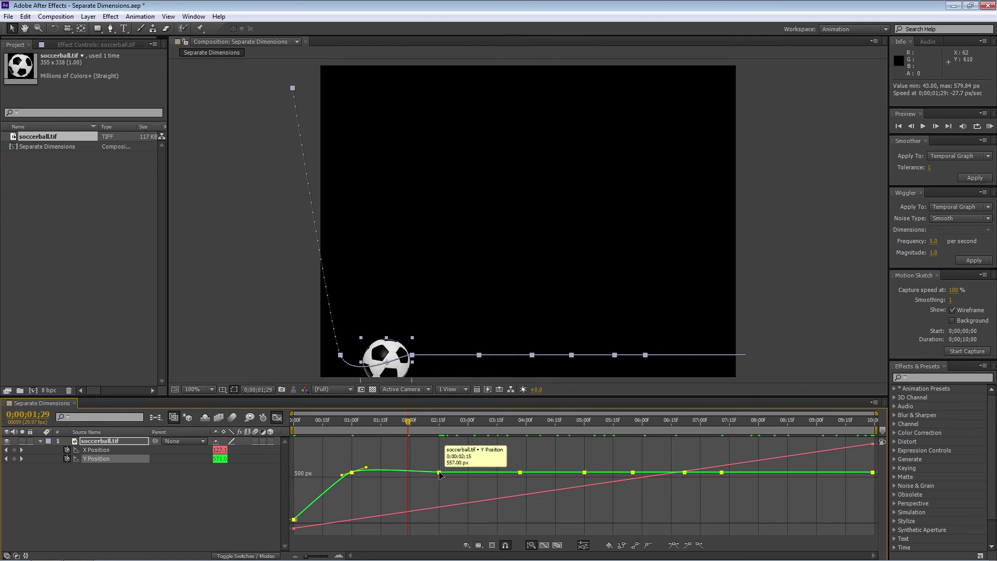
pyautogui.rightClick(440, 473)
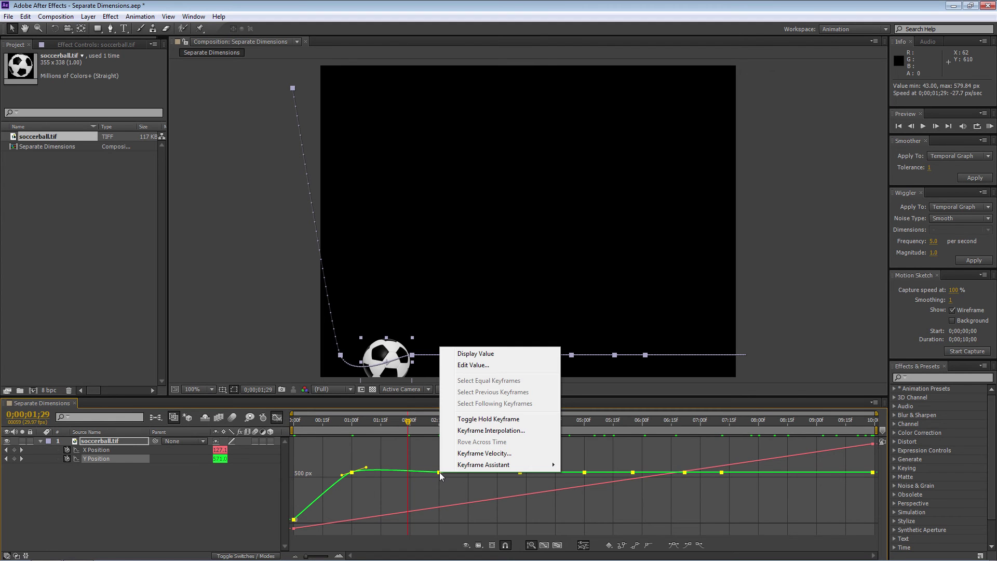
pyautogui.click(483, 430)
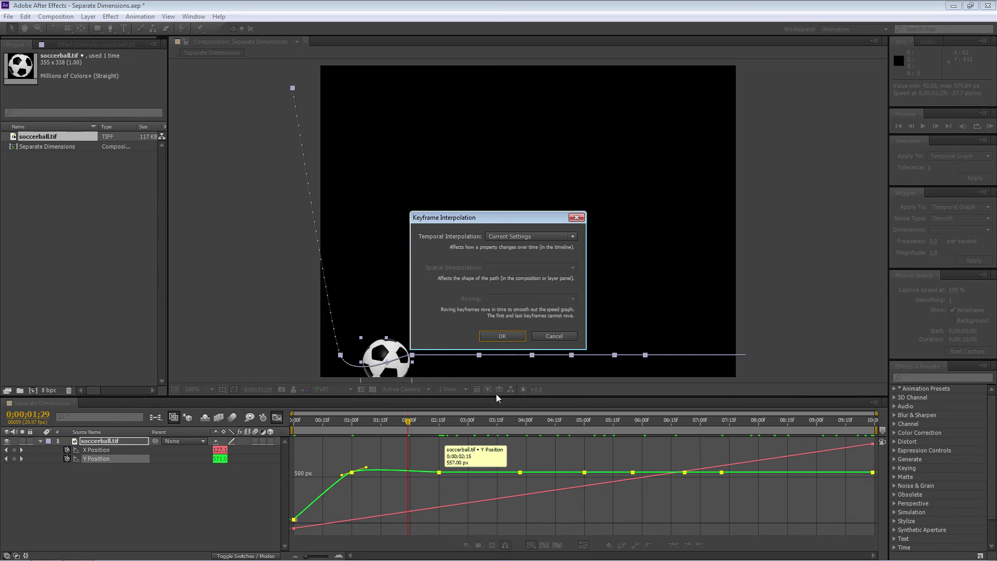
pyautogui.click(573, 236)
pyautogui.click(527, 275)
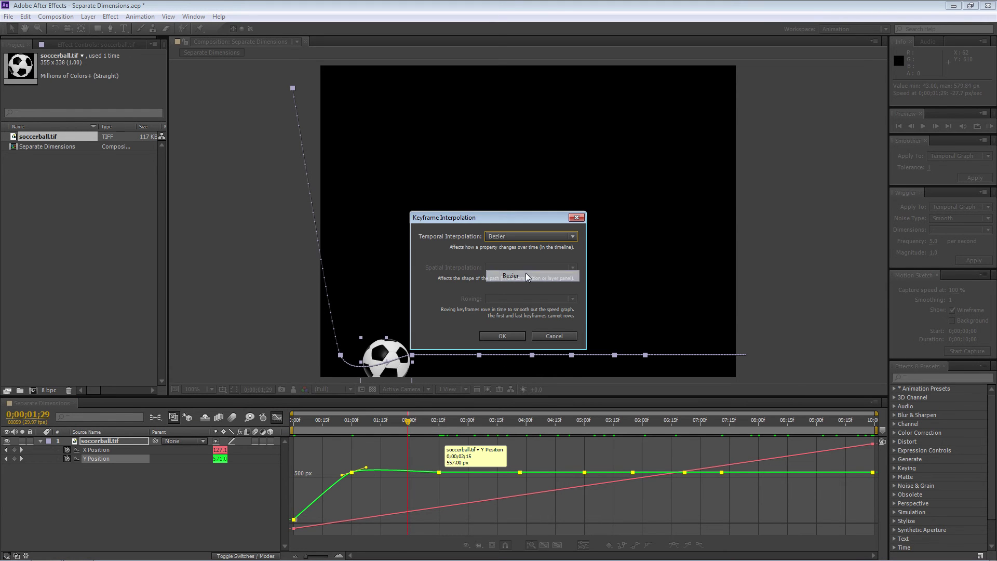
pyautogui.click(502, 336)
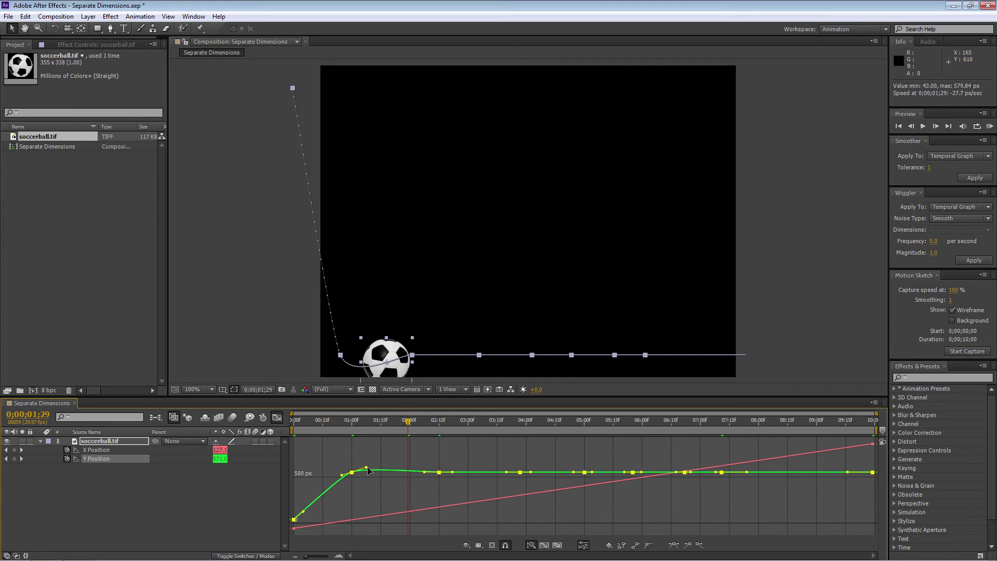
# Lower the outgoing Bezier handles of all Y Position keyframes together to form small bounces, and deselect the keyframes
pyautogui.moveTo(366, 469); pyautogui.dragTo(366, 468)
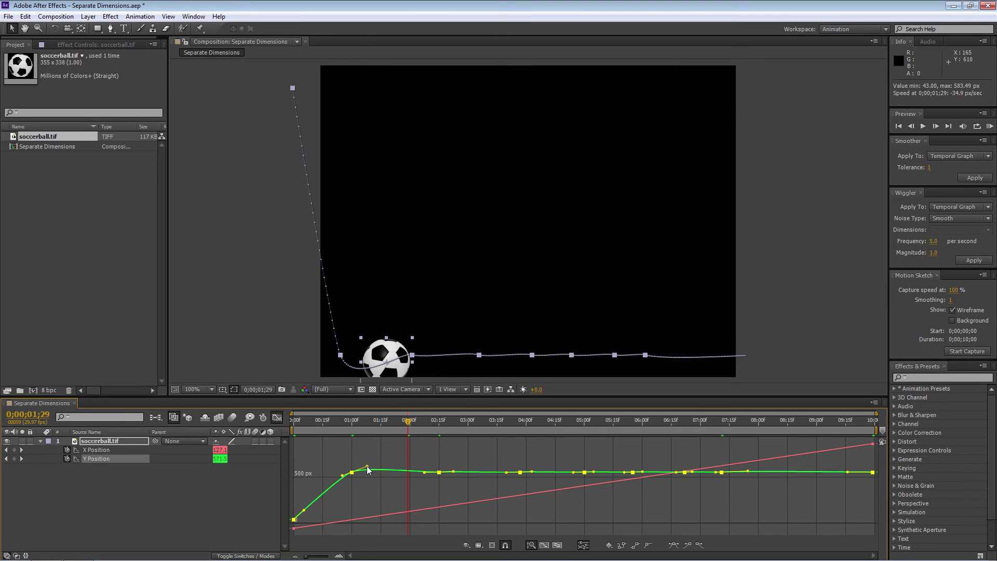
pyautogui.moveTo(366, 469); pyautogui.dragTo(366, 475)
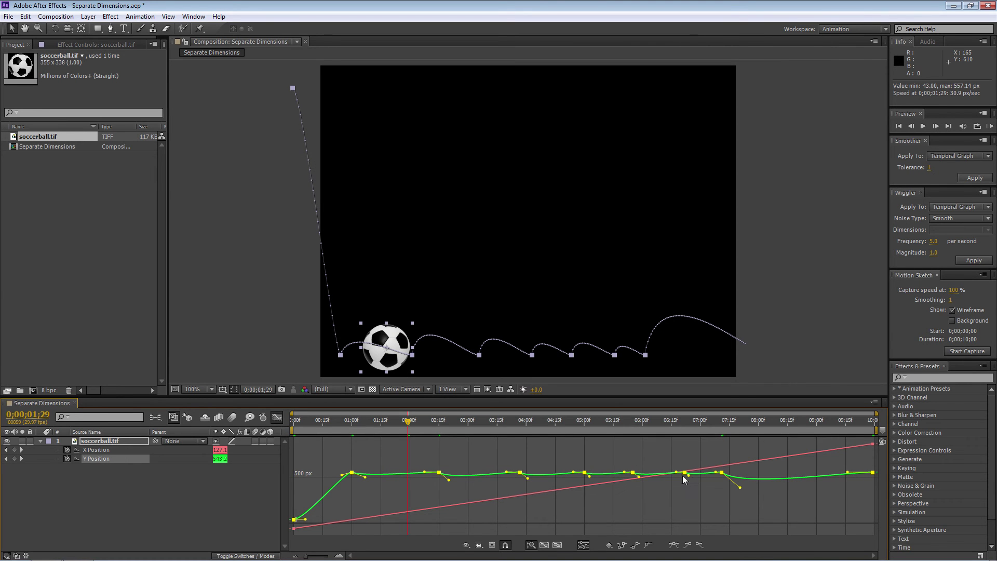
pyautogui.click(384, 451)
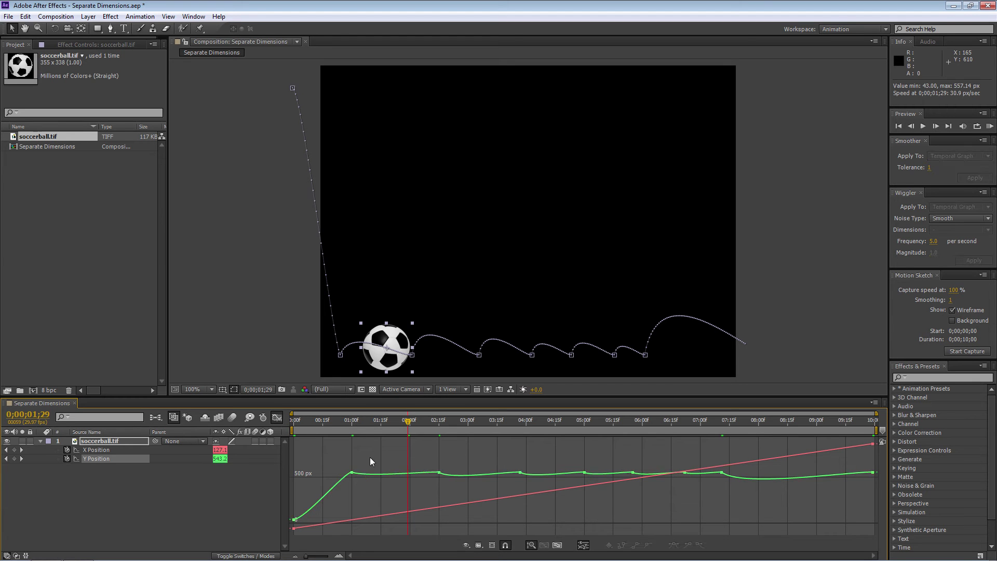
# Steepen the incoming handle of the 0;00;01;00 Y Position keyframe and pull its outgoing handle far down for a high first bounce
pyautogui.click(352, 473)
pyautogui.moveTo(343, 475); pyautogui.dragTo(351, 500)
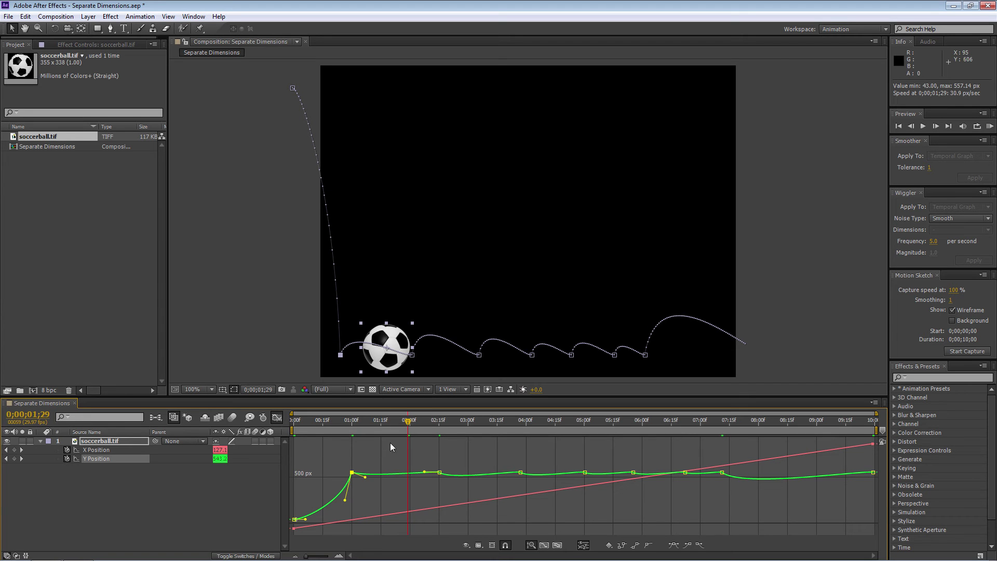
pyautogui.moveTo(365, 478); pyautogui.dragTo(388, 521)
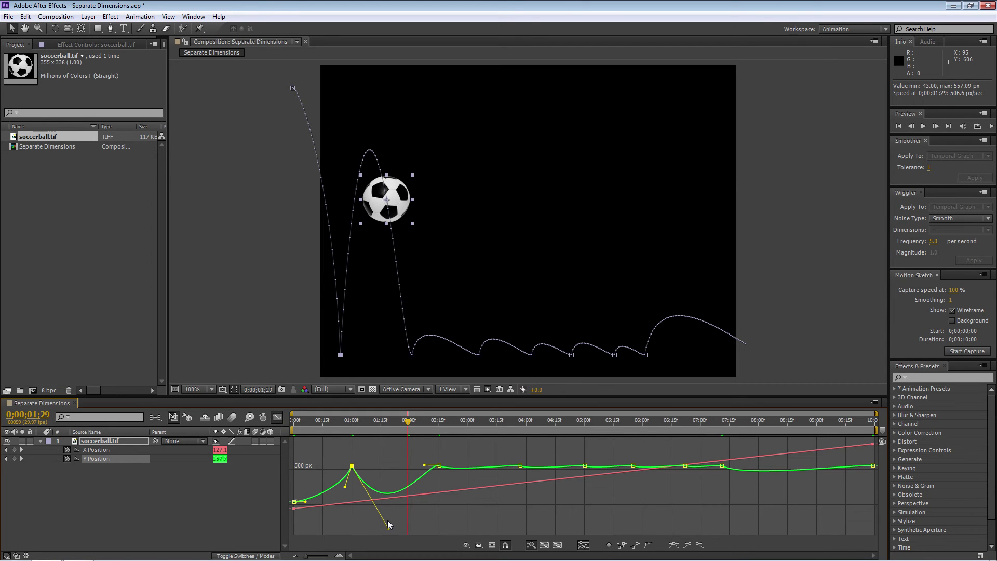
# Pull down the outgoing handles of the Y Position keyframes at 0;00;02;15, 0;00;03;27 and 0;00;05;00 to form three progressively lower bounces
pyautogui.click(439, 466)
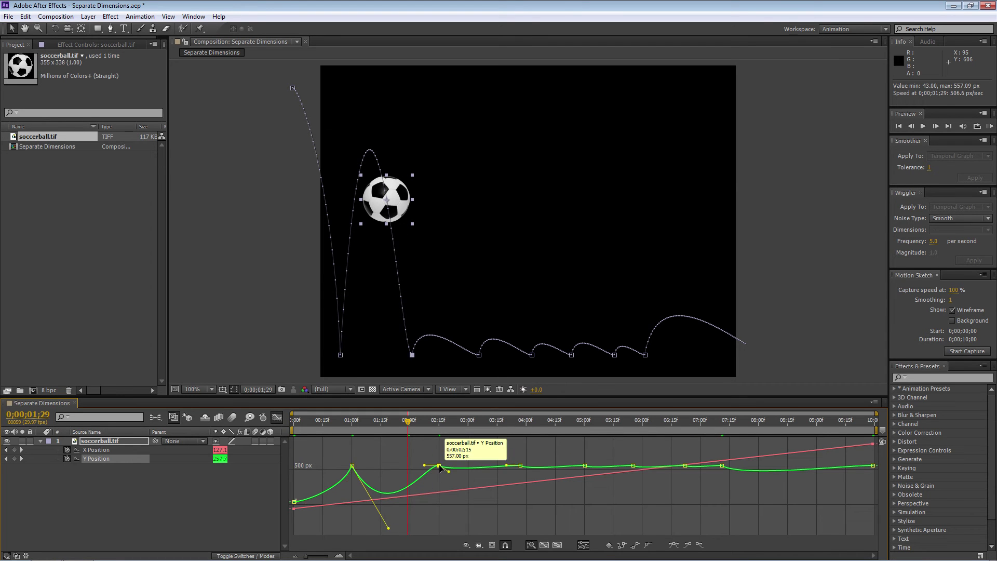
pyautogui.moveTo(424, 466); pyautogui.dragTo(473, 517)
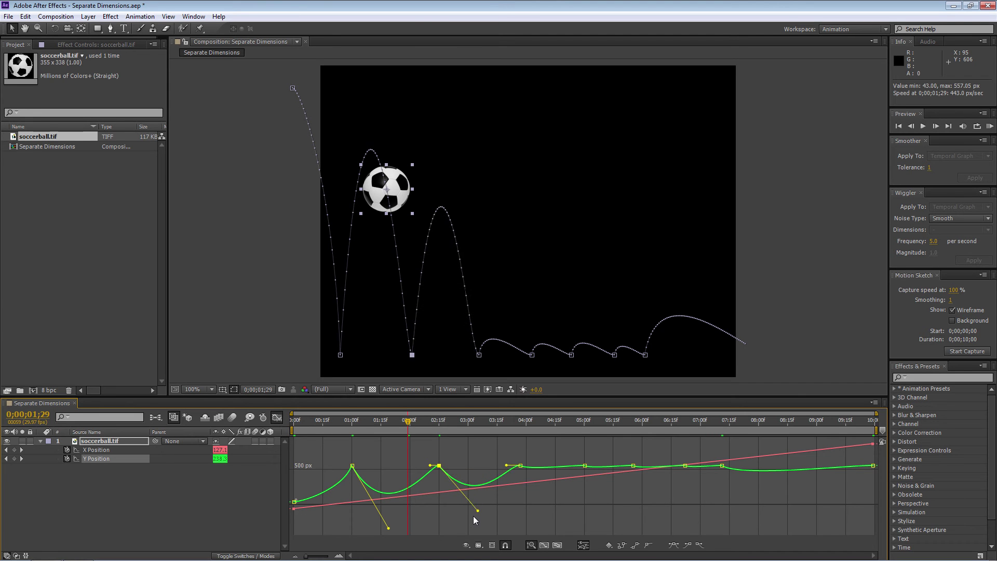
pyautogui.click(520, 465)
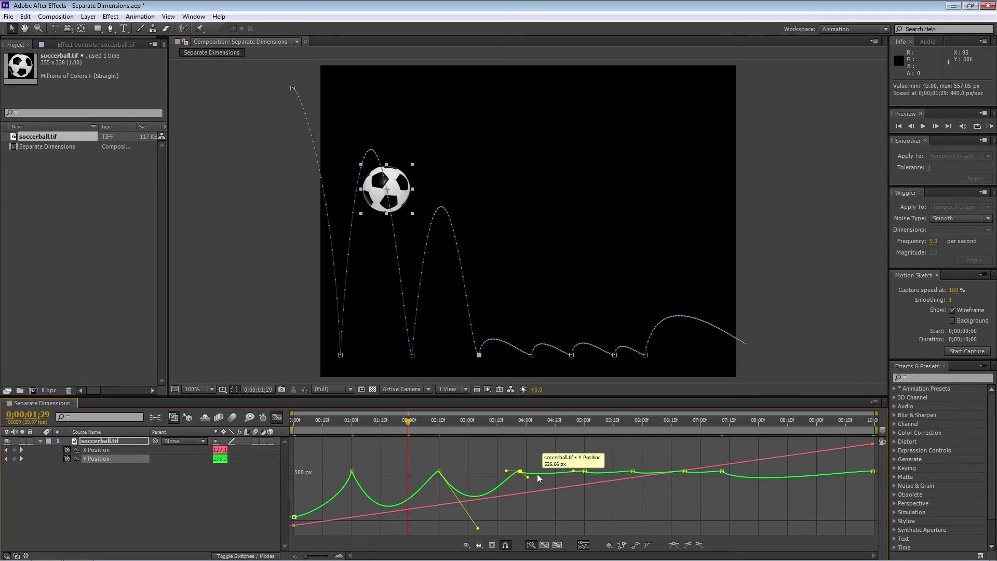
pyautogui.moveTo(531, 479); pyautogui.dragTo(565, 510)
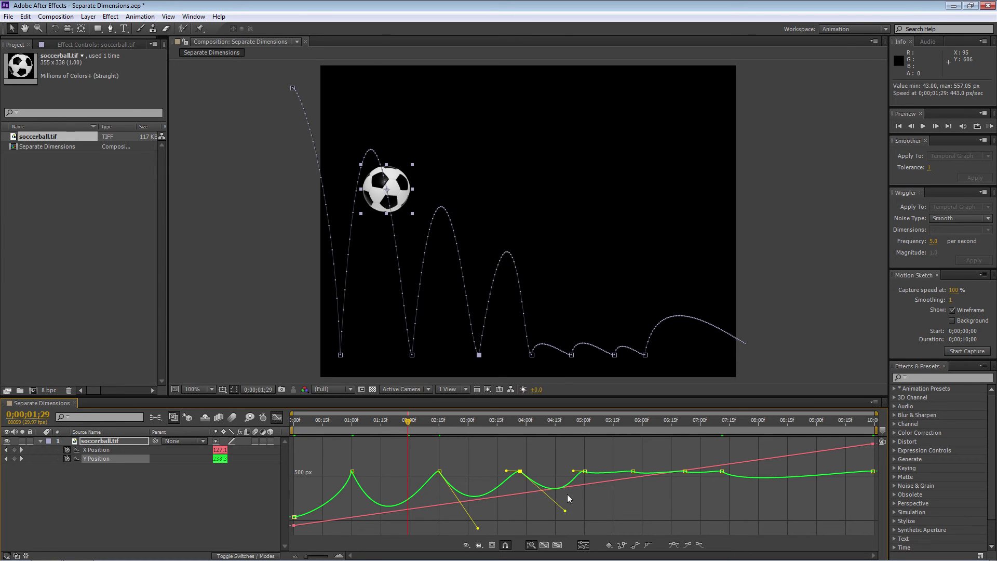
pyautogui.click(584, 472)
pyautogui.moveTo(590, 475); pyautogui.dragTo(613, 495)
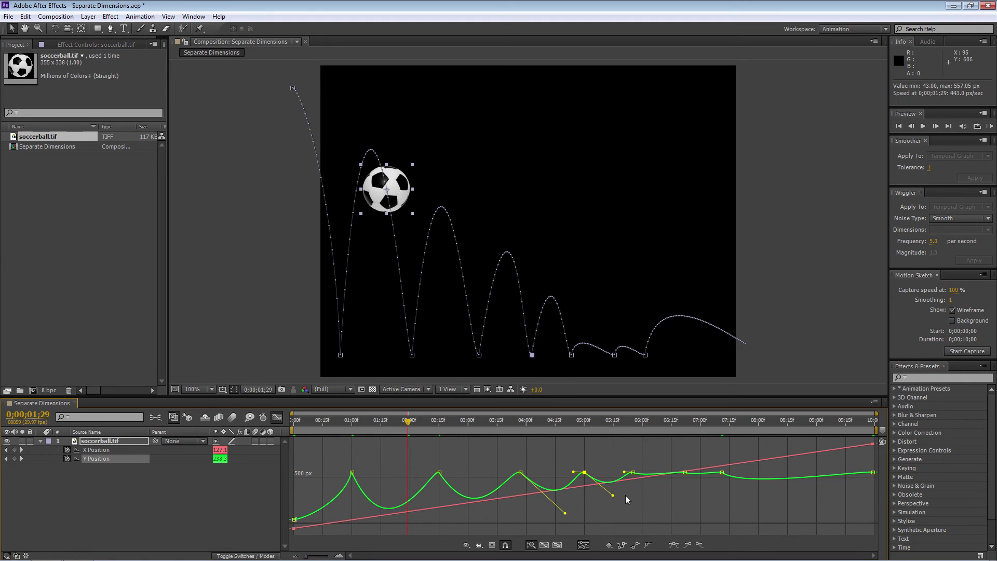
# Shape two small final bounces with the outgoing handles of the next two Y Position keyframes, and flatten the curve after the last ground contact
pyautogui.click(633, 473)
pyautogui.moveTo(639, 477); pyautogui.dragTo(662, 484)
pyautogui.click(686, 473)
pyautogui.moveTo(688, 475); pyautogui.dragTo(704, 479)
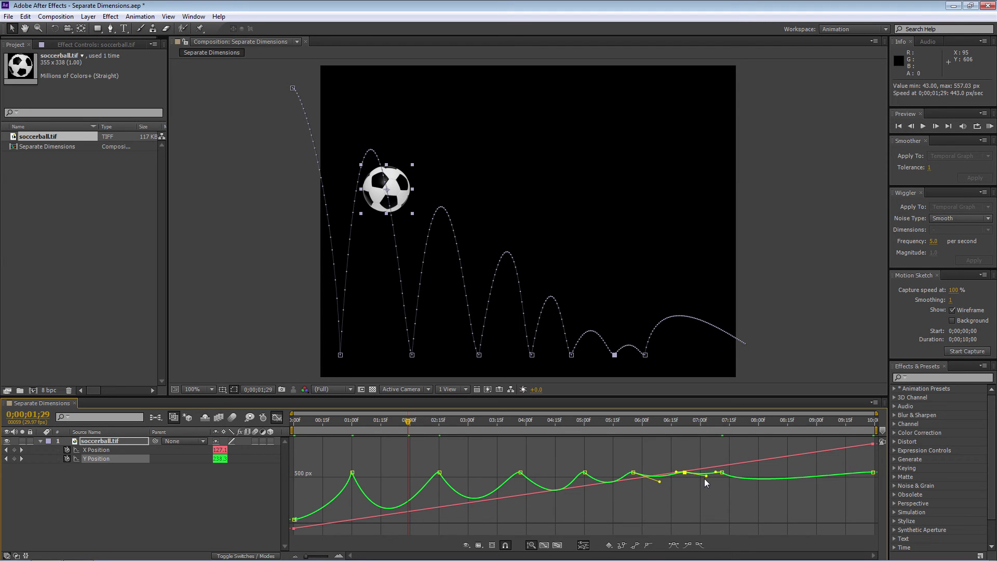
pyautogui.click(724, 472)
pyautogui.moveTo(741, 490); pyautogui.dragTo(749, 474)
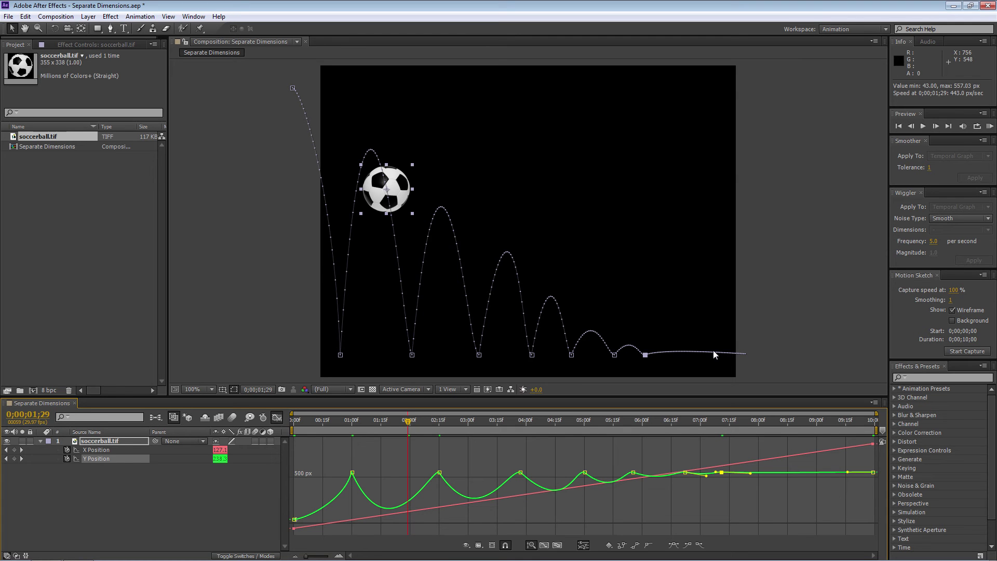
# Preview the bouncing ball animation from the start of the composition
pyautogui.moveTo(410, 422); pyautogui.dragTo(255, 441)
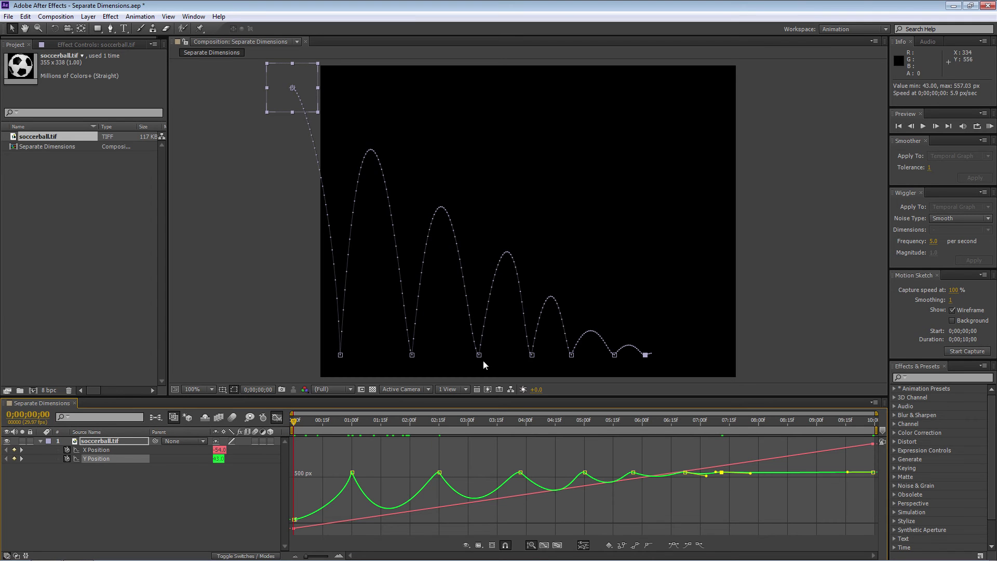
pyautogui.click(68, 508)
pyautogui.press('space')
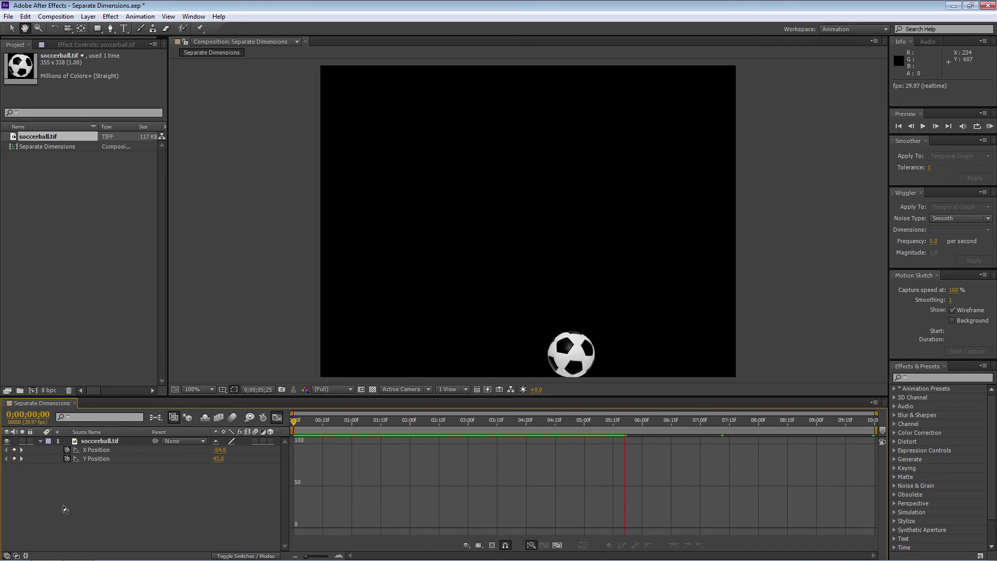
pyautogui.press('space')
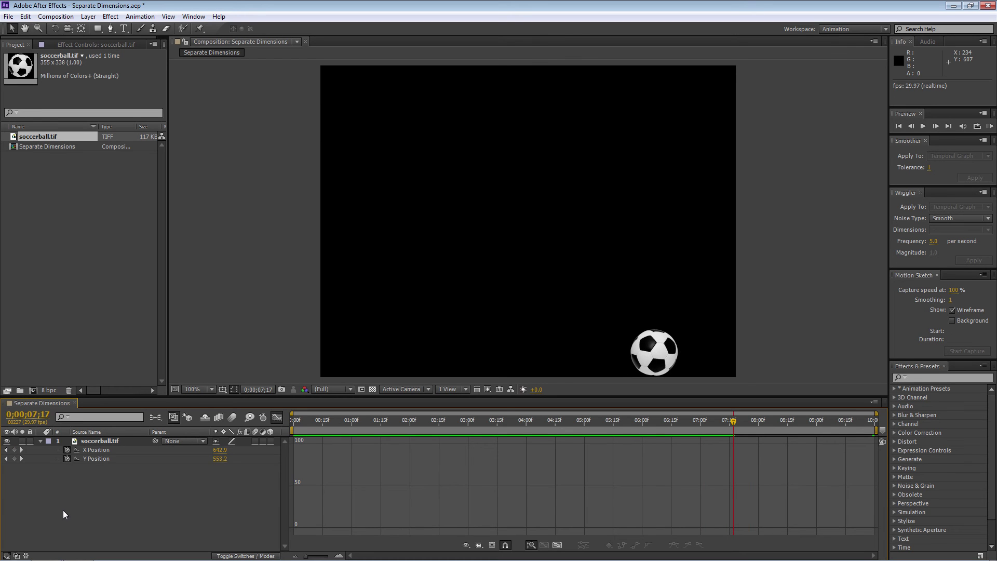
# Show the ball's Rotation property alongside the position properties and set its first keyframe at 0;00;00;00
pyautogui.click(95, 447)
pyautogui.click(101, 450)
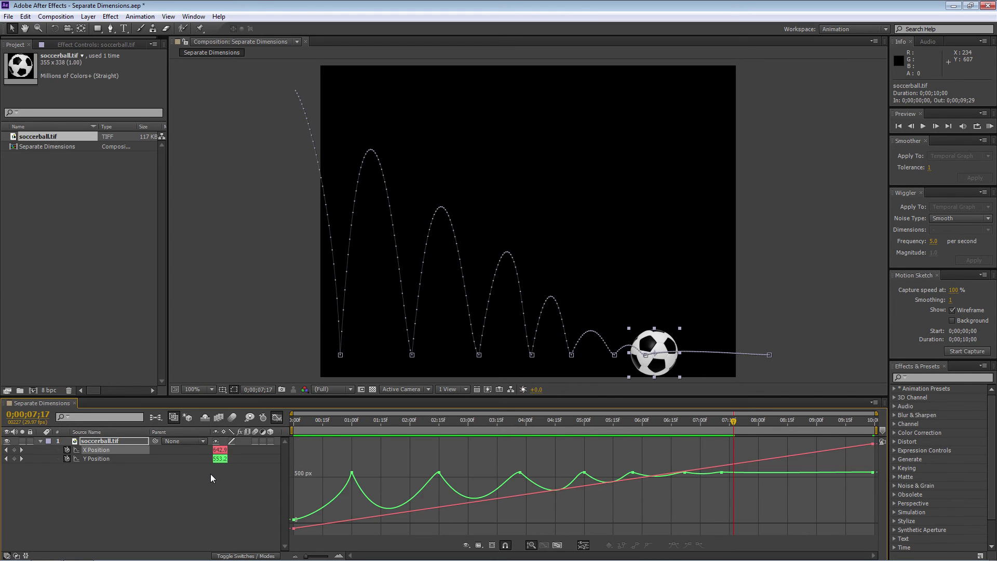
pyautogui.moveTo(300, 419); pyautogui.dragTo(288, 421)
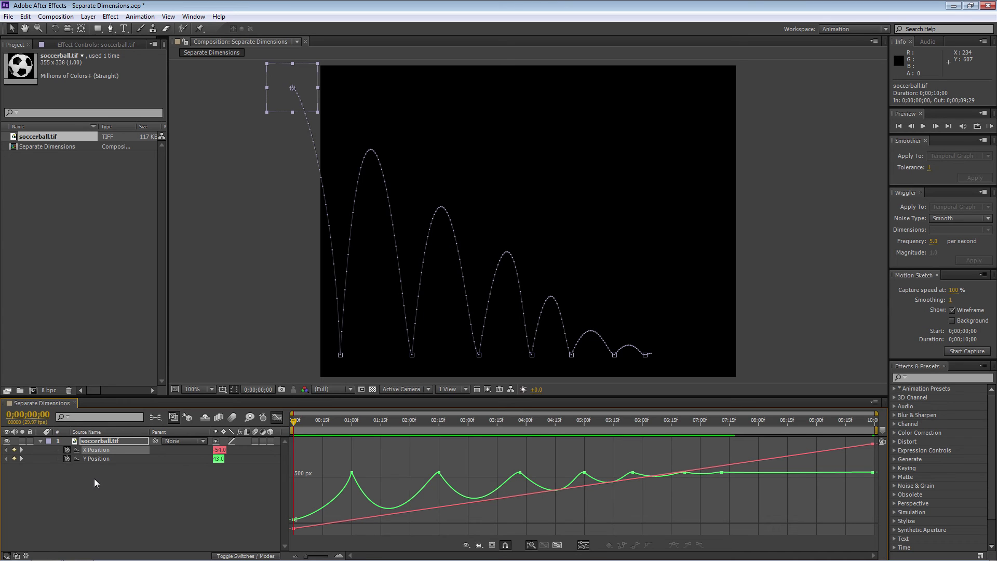
pyautogui.hotkey('shift', 'r')
pyautogui.click(67, 467)
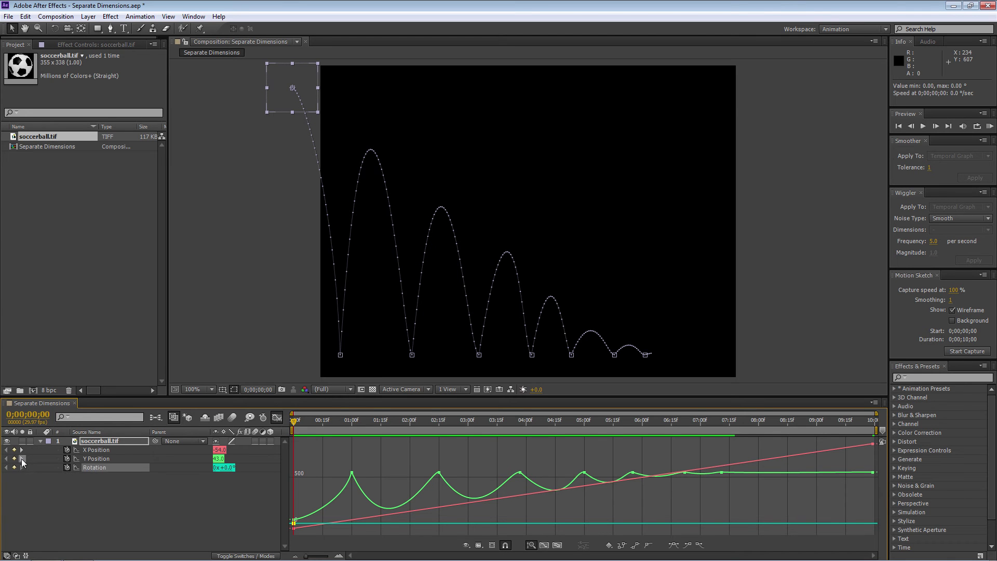
# Set the ball's Rotation to 90° at the first ground contact, 0;00;01;00
pyautogui.click(21, 458)
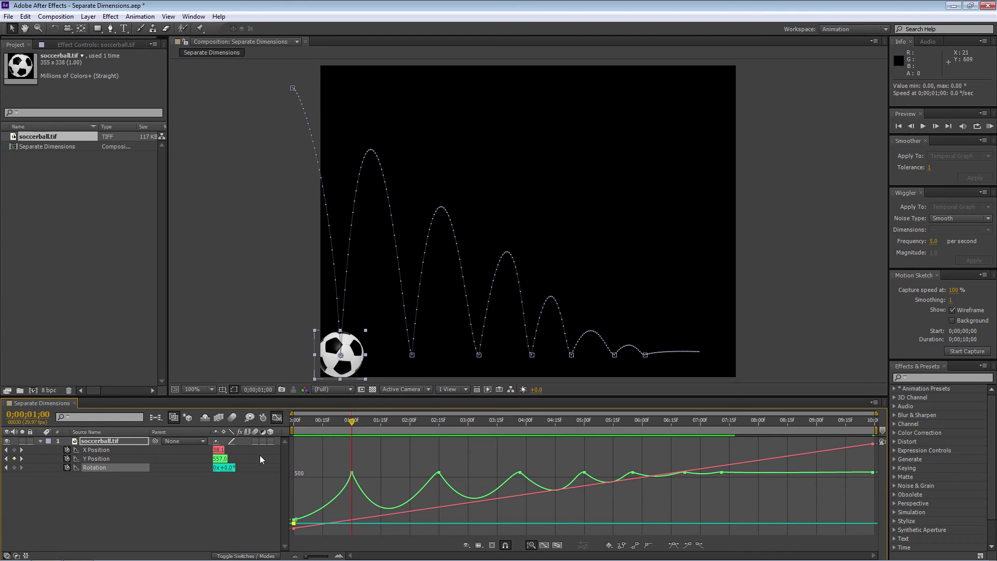
pyautogui.moveTo(298, 521)
pyautogui.click(227, 469)
pyautogui.write('90')
pyautogui.press('Return')
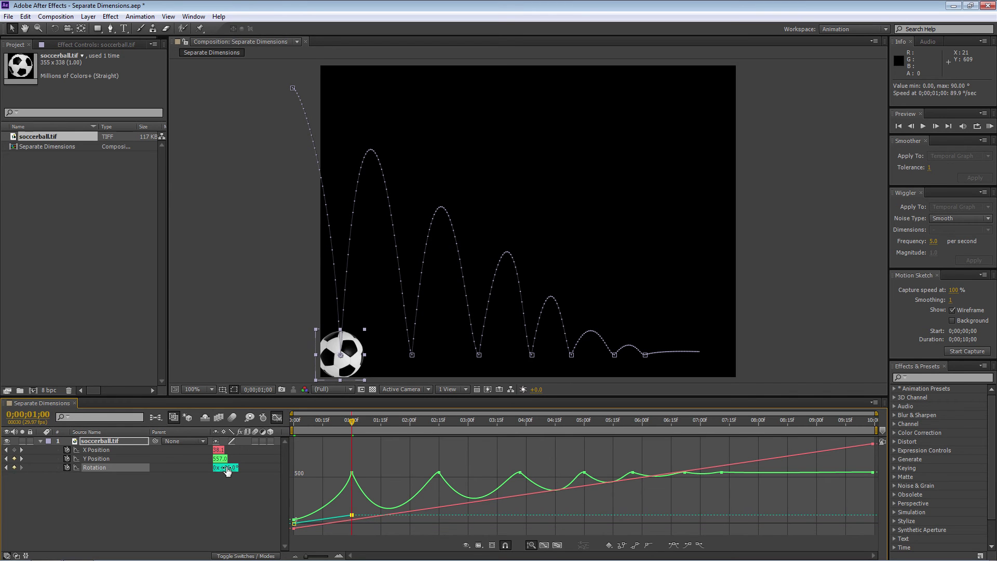
# Set the ball's Rotation to 1x+0.0° at the second ground contact, 0;00;02;15
pyautogui.click(111, 486)
pyautogui.click(93, 469)
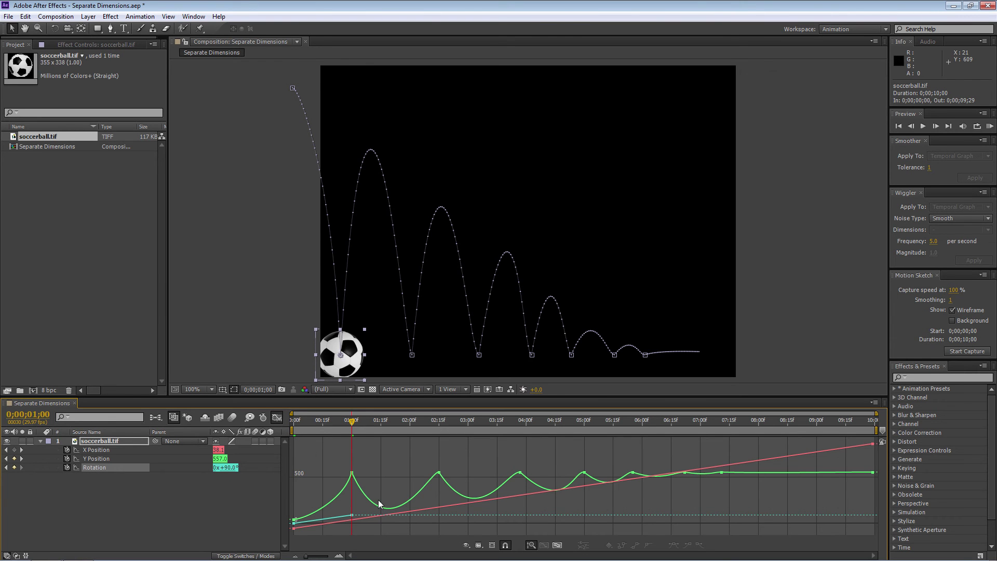
pyautogui.click(22, 458)
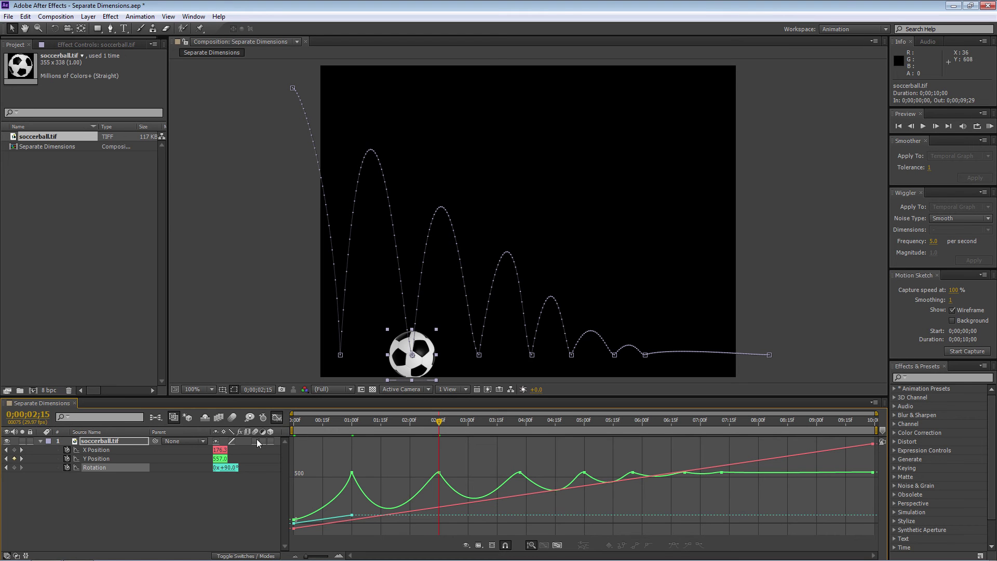
pyautogui.click(232, 468)
pyautogui.write('50')
pyautogui.press('BackSpace')
pyautogui.click(217, 466)
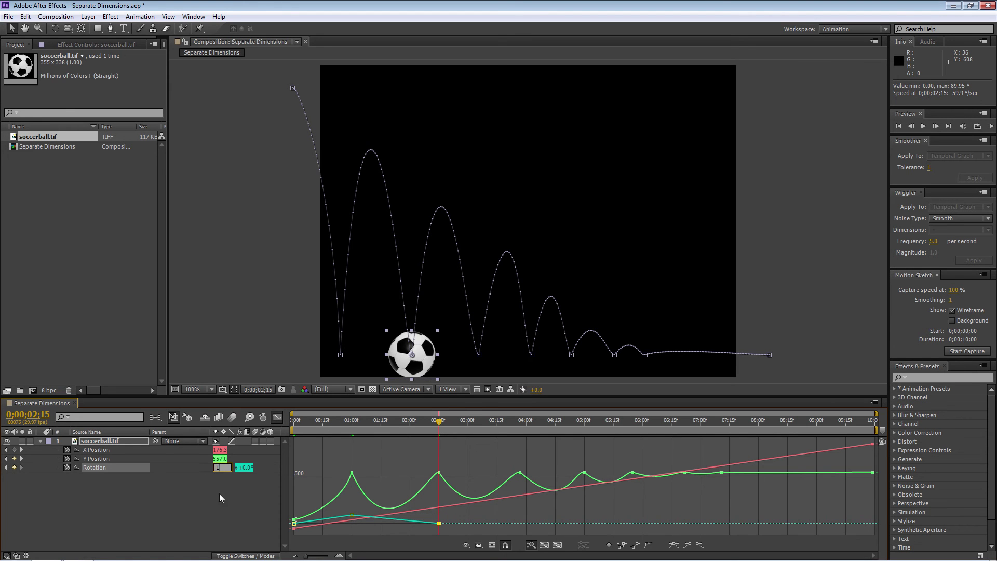
pyautogui.press('Return')
pyautogui.click(219, 497)
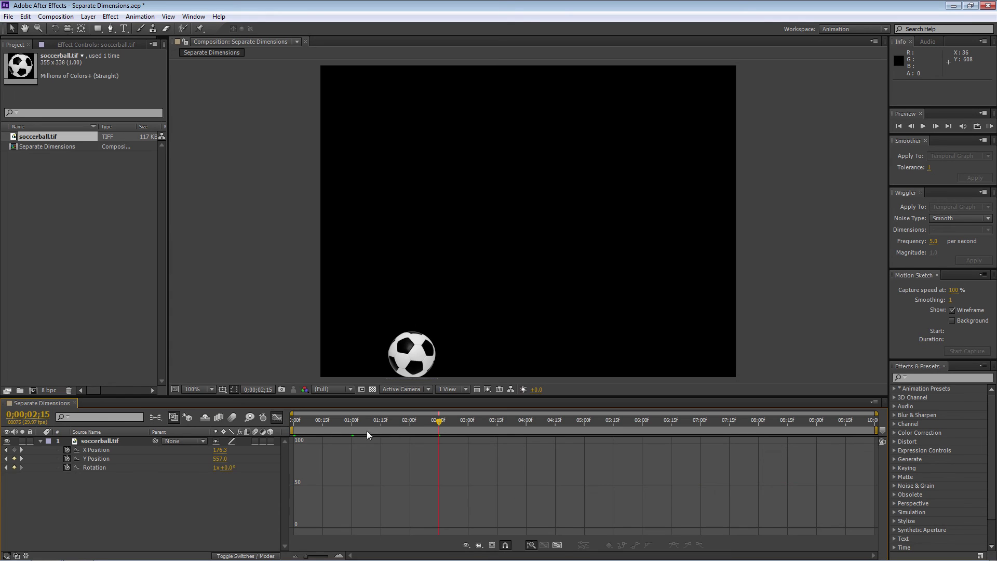
# Preview the ball's rotation over the first bounces from the start of the composition
pyautogui.moveTo(438, 422); pyautogui.dragTo(292, 423)
pyautogui.press('space')
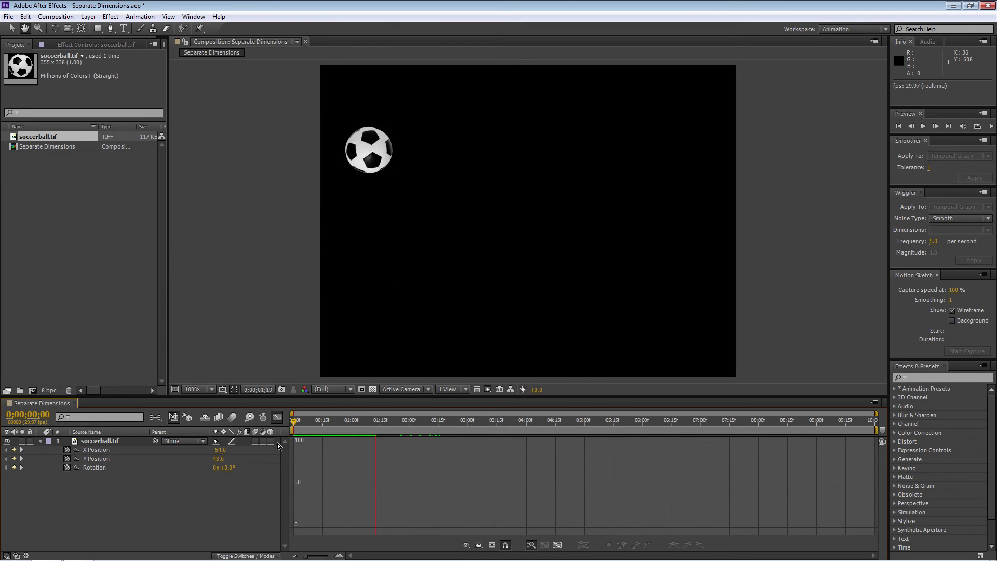
pyautogui.press('space')
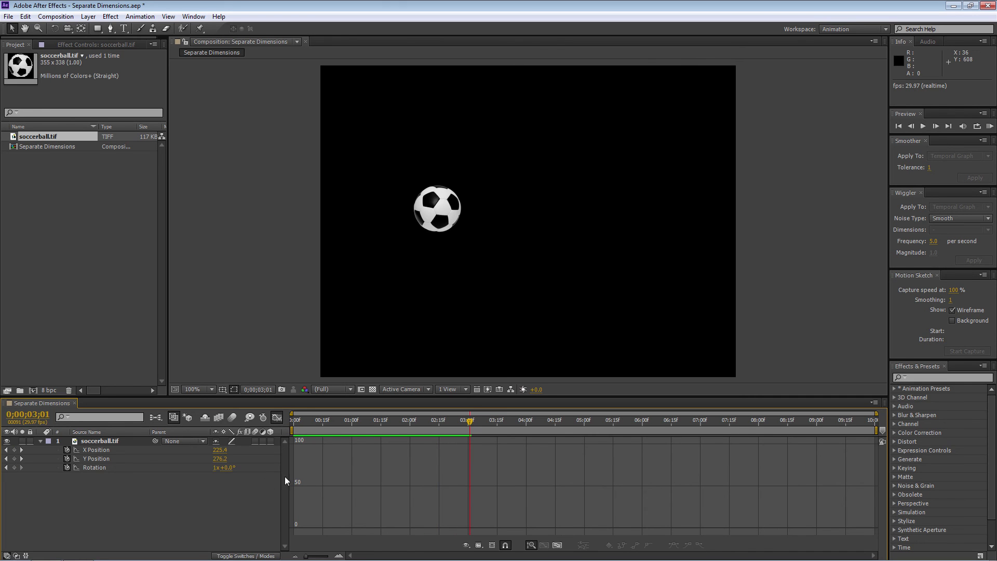
# Set the ball's Rotation to 2x+0.0° at the third ground contact, 0;00;03;27
pyautogui.click(92, 467)
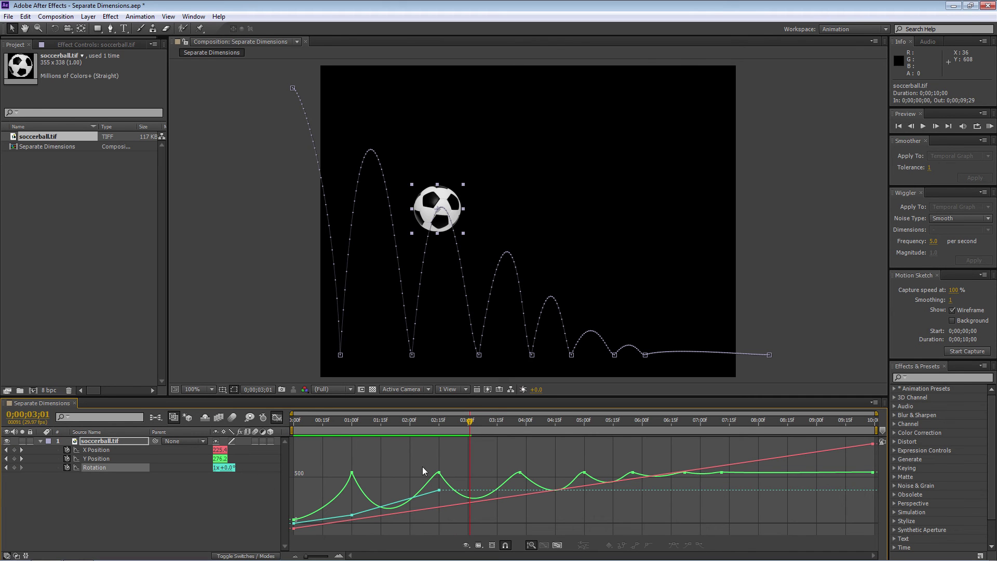
pyautogui.moveTo(466, 422); pyautogui.dragTo(499, 432)
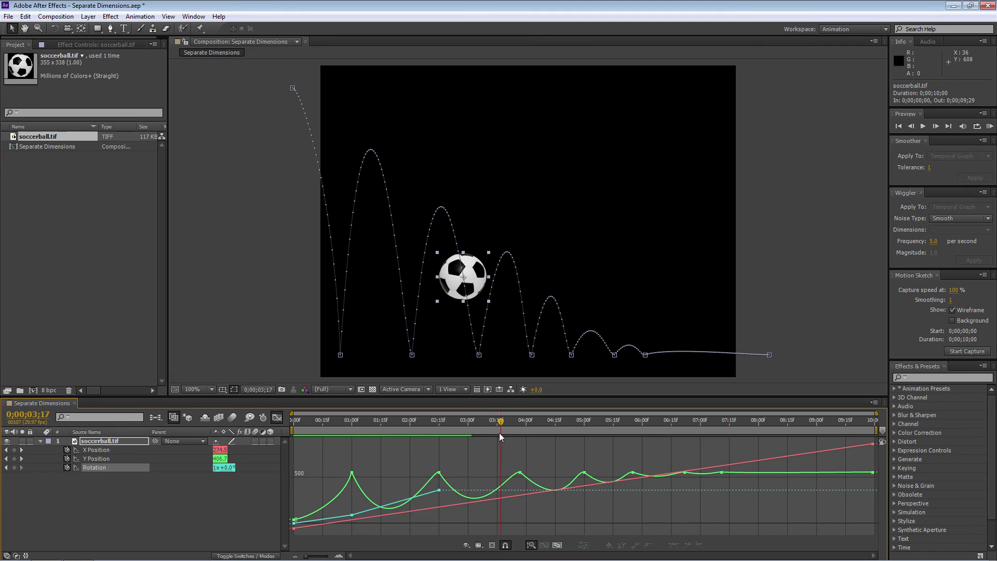
pyautogui.click(21, 459)
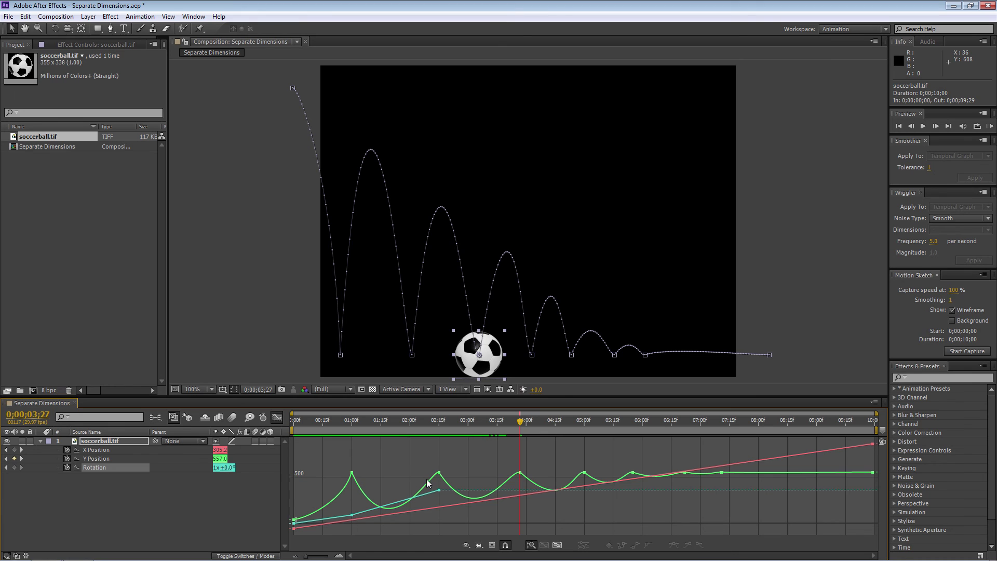
pyautogui.click(217, 466)
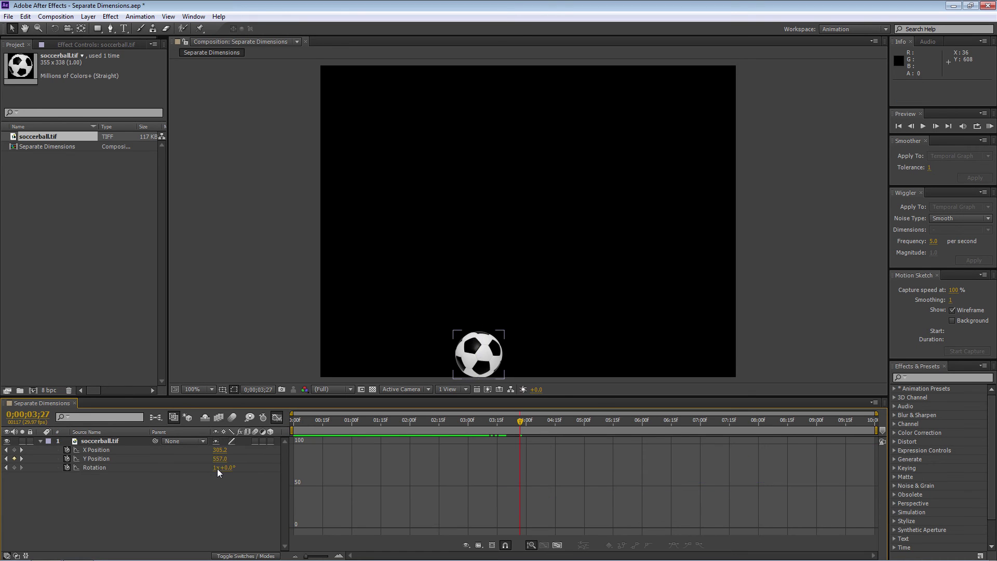
pyautogui.write('2')
pyautogui.press('Tab')
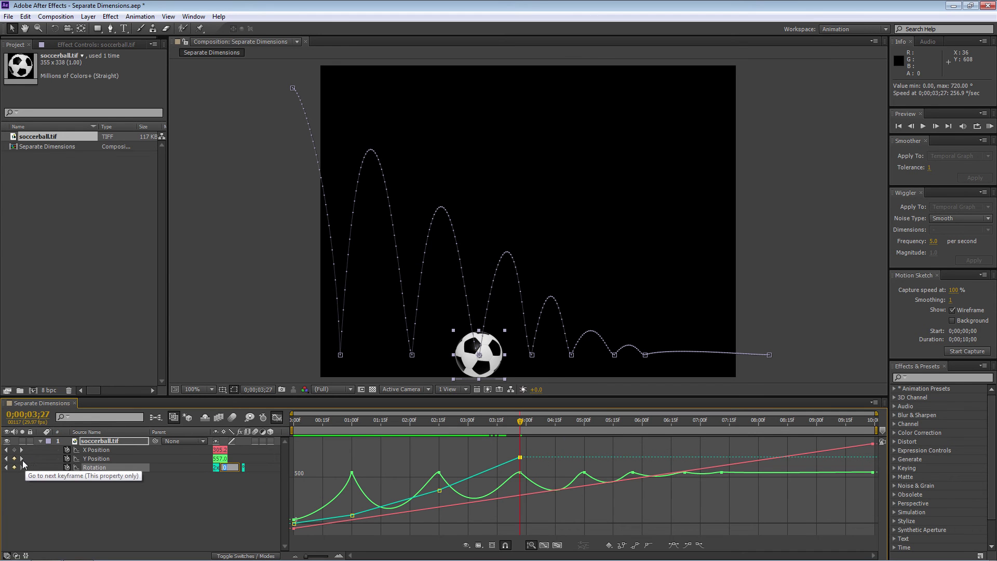
# Set the ball's Rotation to 3x+90.0° at the fourth ground contact, 0;00;05;00
pyautogui.click(23, 460)
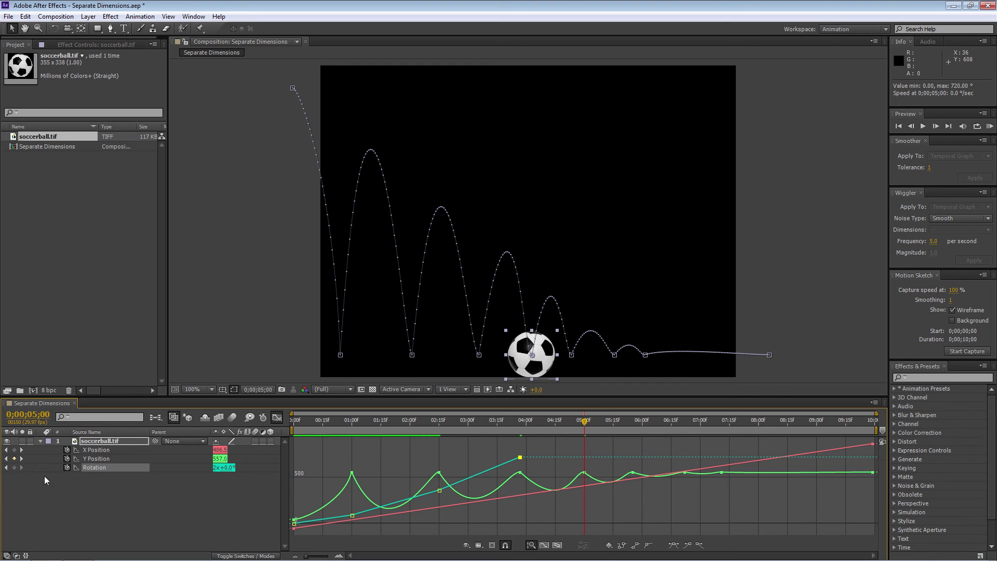
pyautogui.click(216, 468)
pyautogui.write('3')
pyautogui.press('Tab')
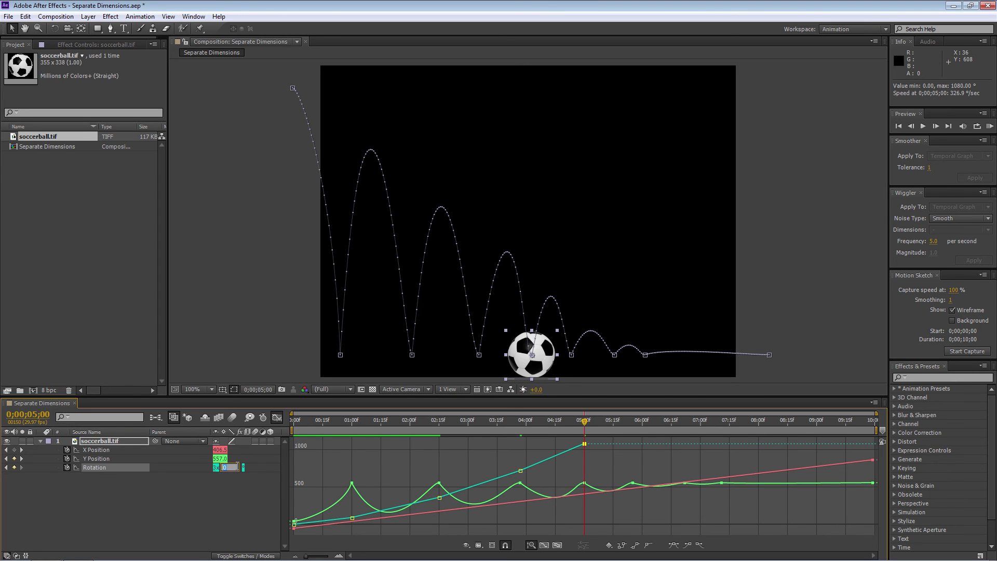
pyautogui.click(223, 497)
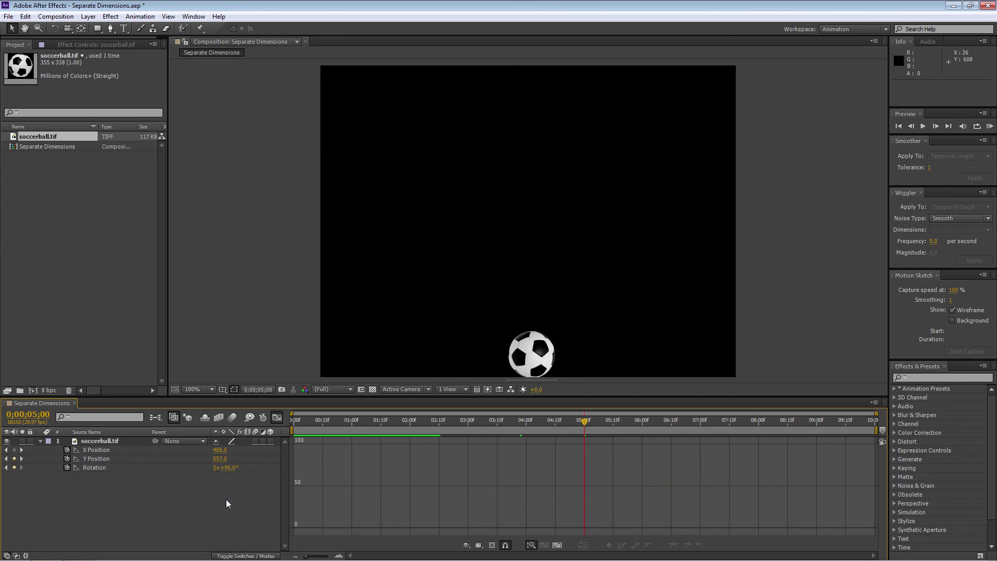
# Play the animation from the start through the 0;00;05;00 rotation keyframe to check the spin
pyautogui.click(298, 421)
pyautogui.press('space')
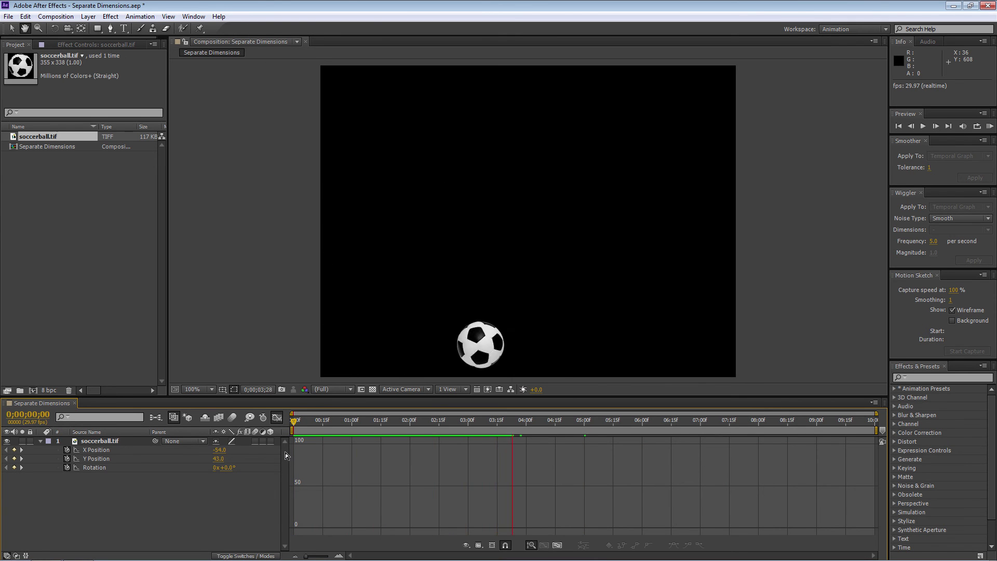
pyautogui.press('space')
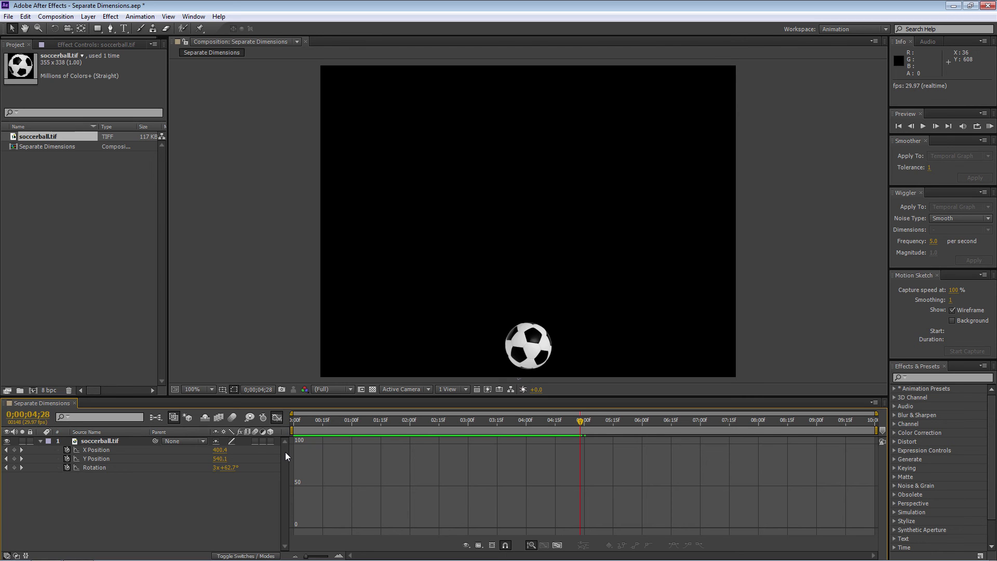
# Enable motion blur for the soccer ball layer and the composition, and RAM-preview the animation from 0;00;00;00
pyautogui.click(254, 439)
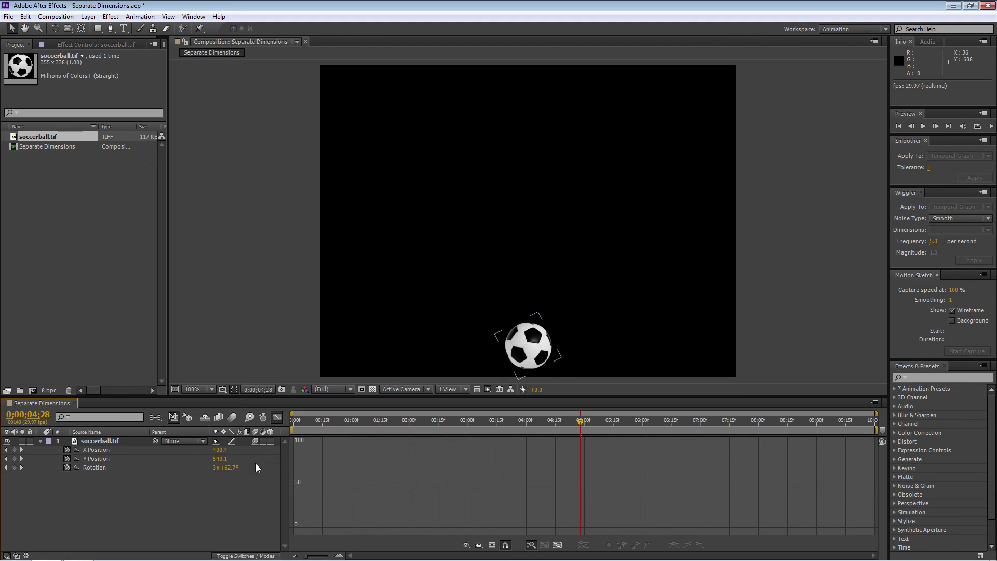
pyautogui.click(231, 418)
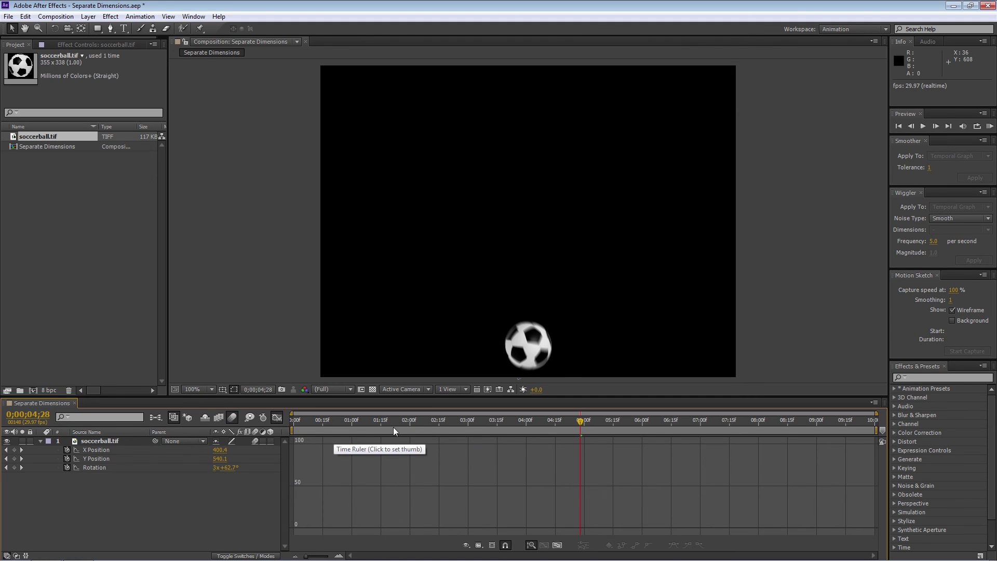
pyautogui.moveTo(581, 421); pyautogui.dragTo(284, 427)
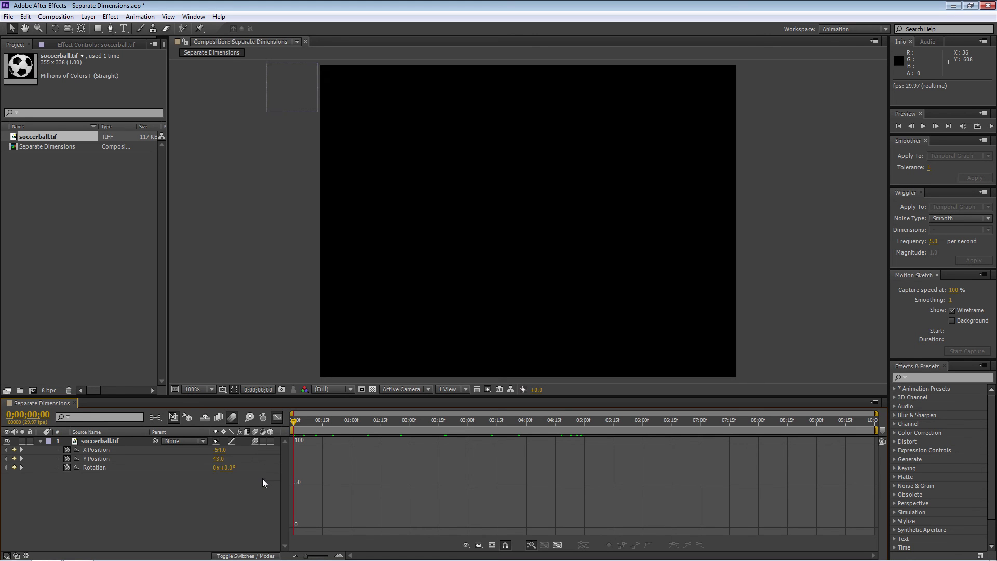
pyautogui.press('KP_0')
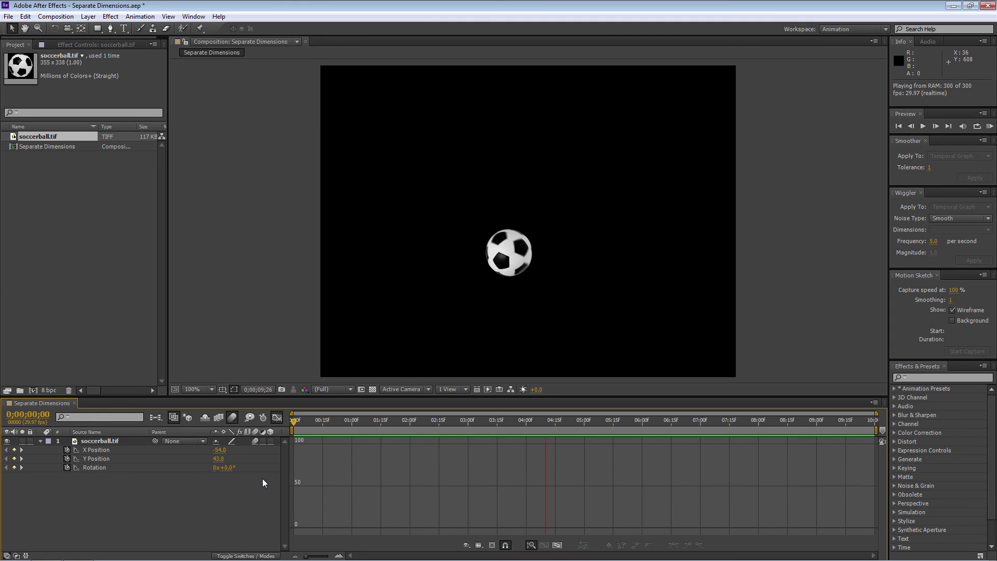
# Stop the preview and inspect the ball at its first ground contact, 0;00;01;00
pyautogui.press('space')
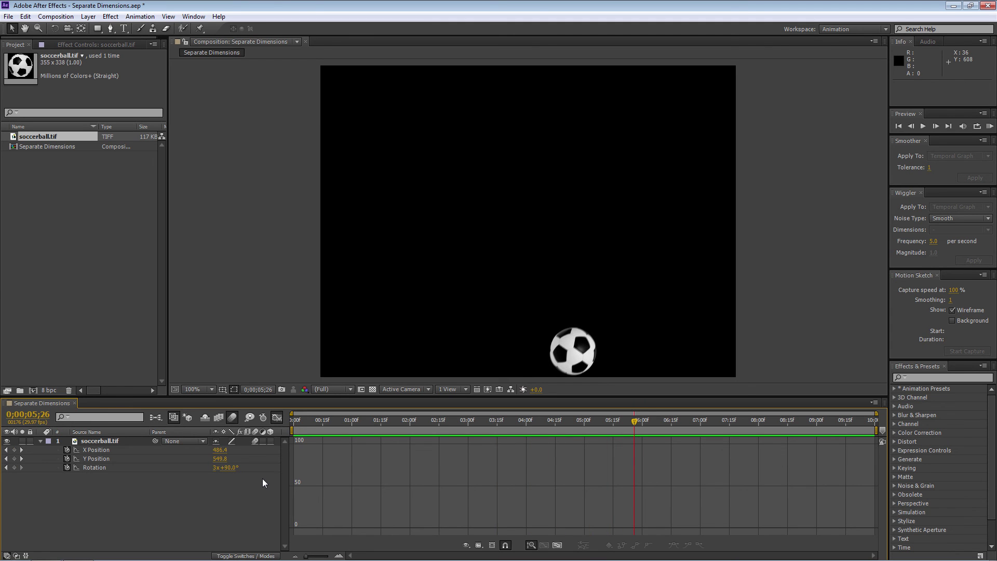
pyautogui.moveTo(634, 423); pyautogui.dragTo(350, 427)
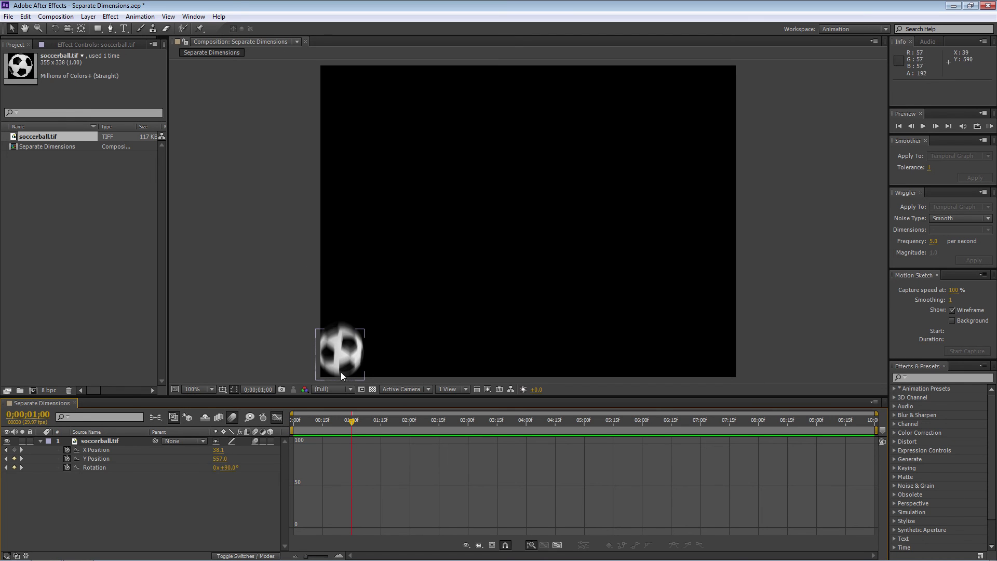
pyautogui.moveTo(353, 419); pyautogui.dragTo(353, 421)
# Create a composition named final with the existing settings and add the Separate Dimensions composition to it as a layer
pyautogui.click(33, 389)
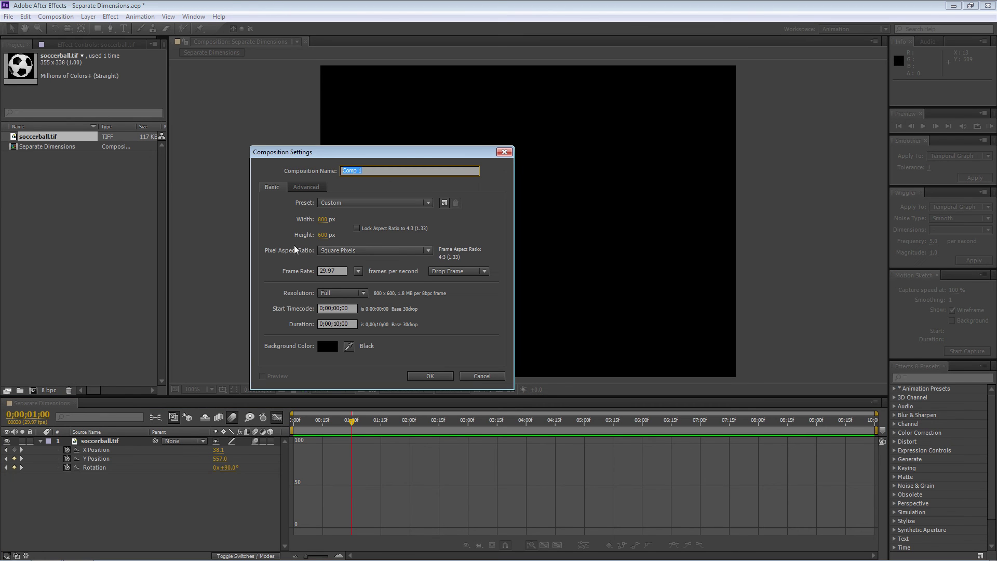
pyautogui.write('final')
pyautogui.press('Return')
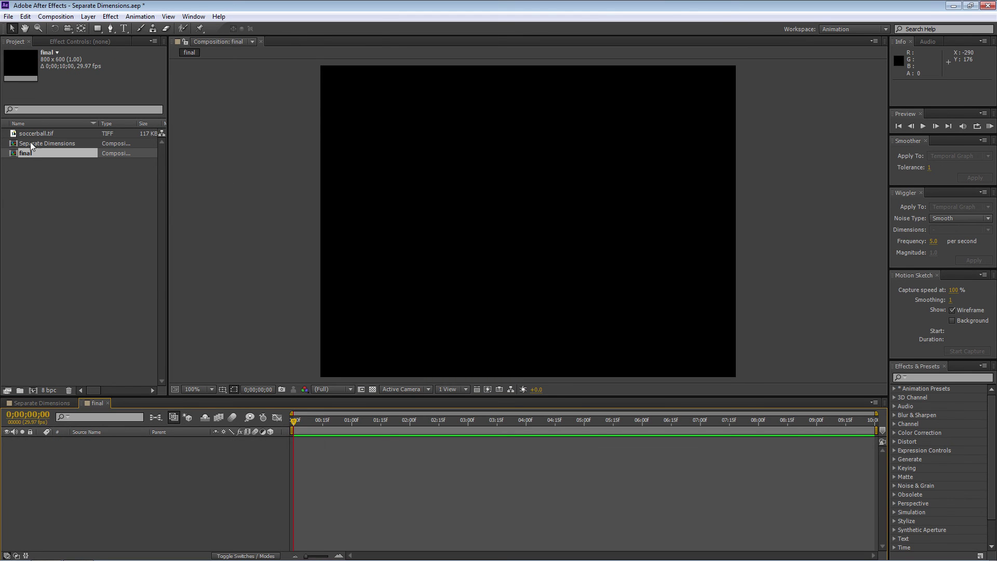
pyautogui.moveTo(15, 146); pyautogui.dragTo(45, 448)
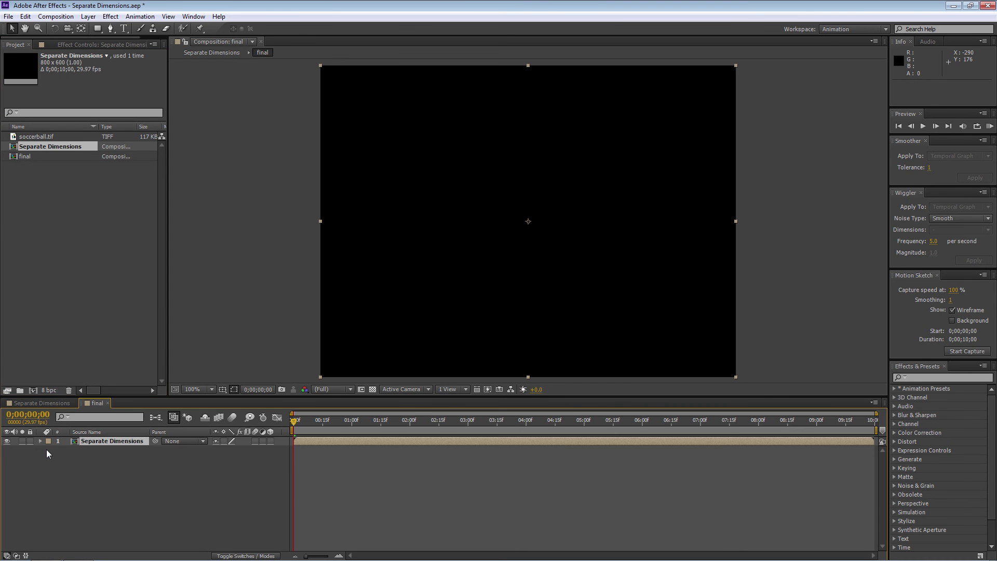
# Move the nested layer's anchor point to the frame's lower edge, about 299 px down and 77 px left, without shifting the image
pyautogui.moveTo(294, 424); pyautogui.dragTo(366, 447)
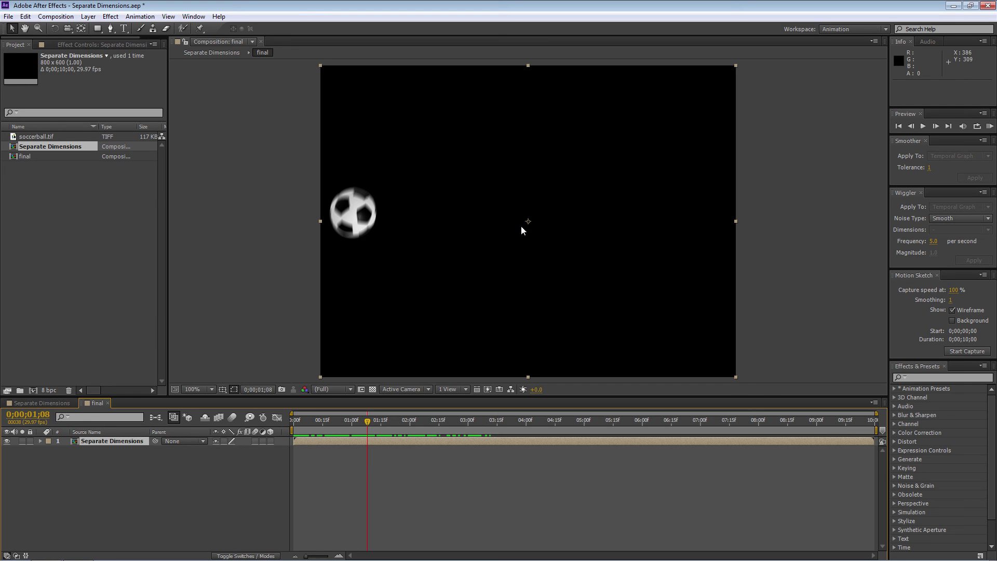
pyautogui.press('y')
pyautogui.moveTo(528, 222); pyautogui.dragTo(488, 376)
pyautogui.press('v')
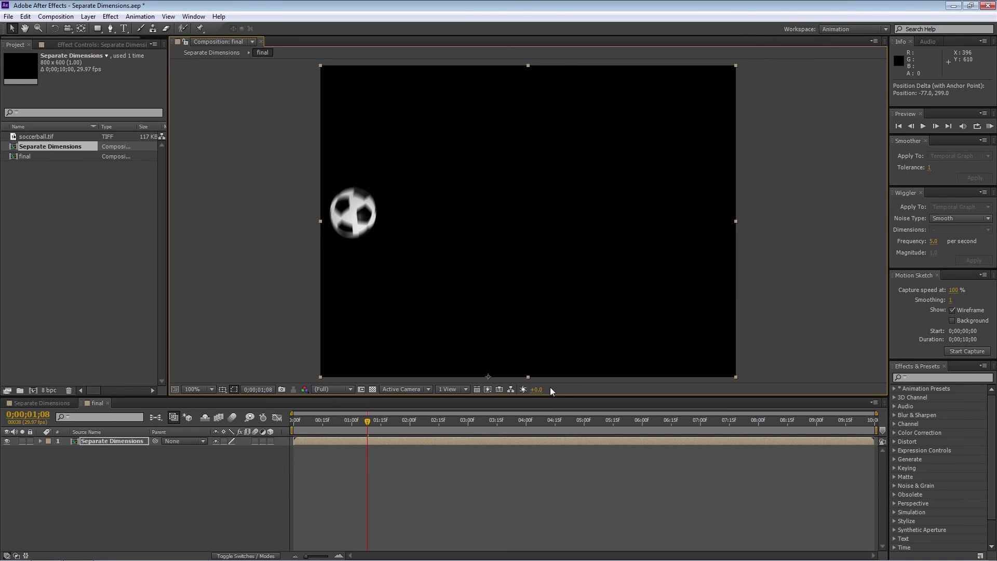
# Keyframe the nested layer's Scale at 0;00;01;00 with unlinked values of 100% horizontally and 60% vertically
pyautogui.moveTo(367, 422); pyautogui.dragTo(352, 426)
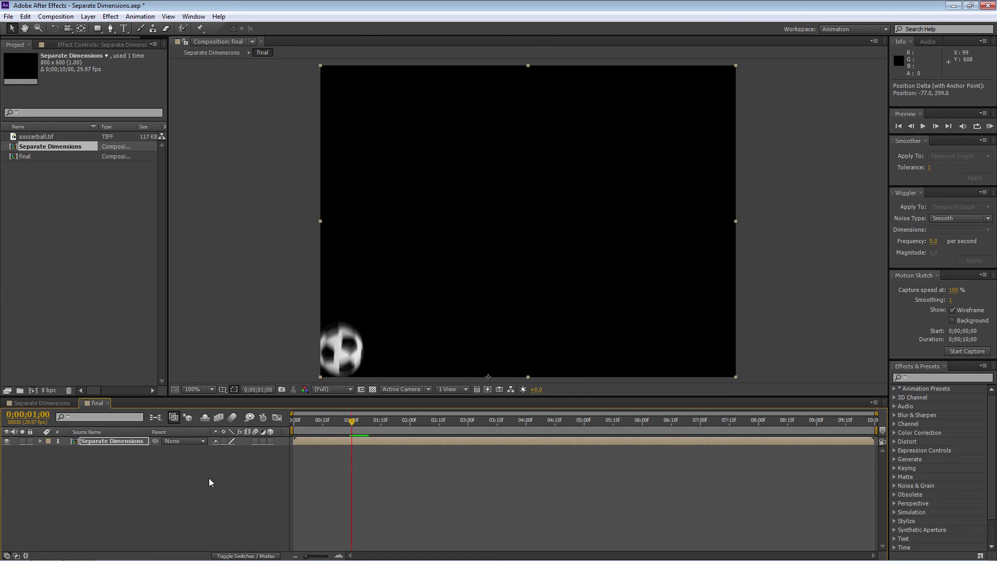
pyautogui.press('s')
pyautogui.click(67, 449)
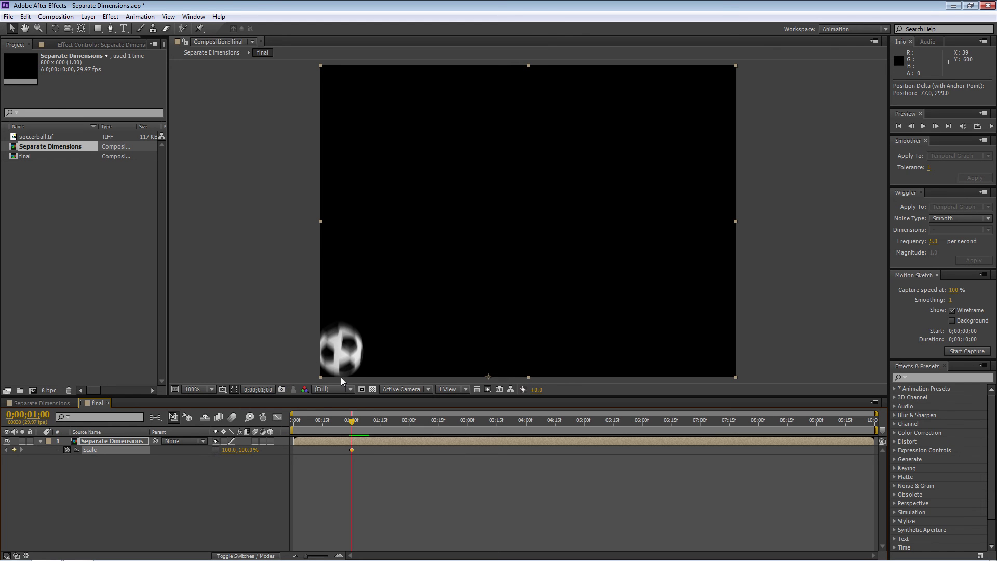
pyautogui.moveTo(245, 450); pyautogui.dragTo(234, 458)
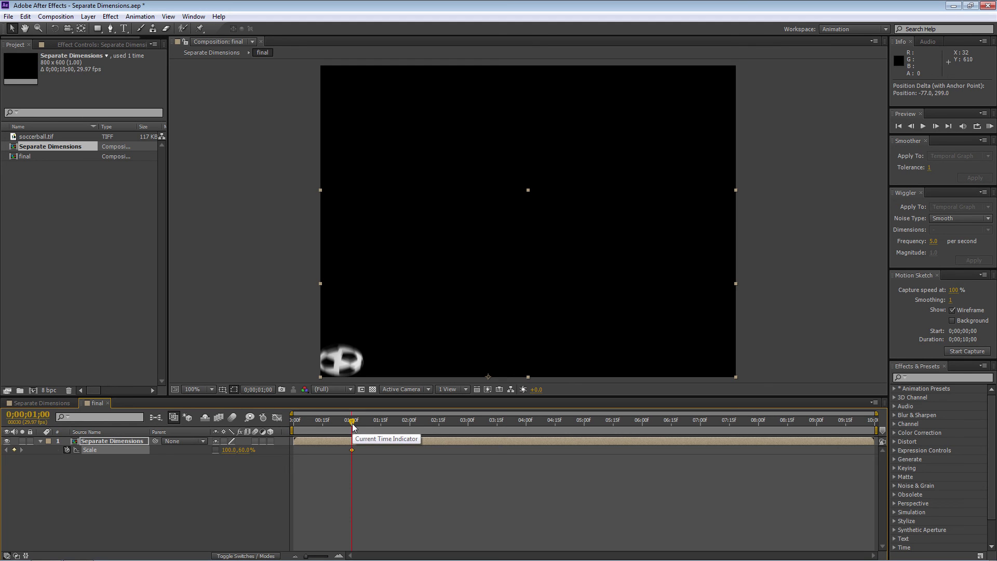
# Set the vertical Scale to 100% one frame before the first contact, at 0;00;00;29
pyautogui.press('pageup')
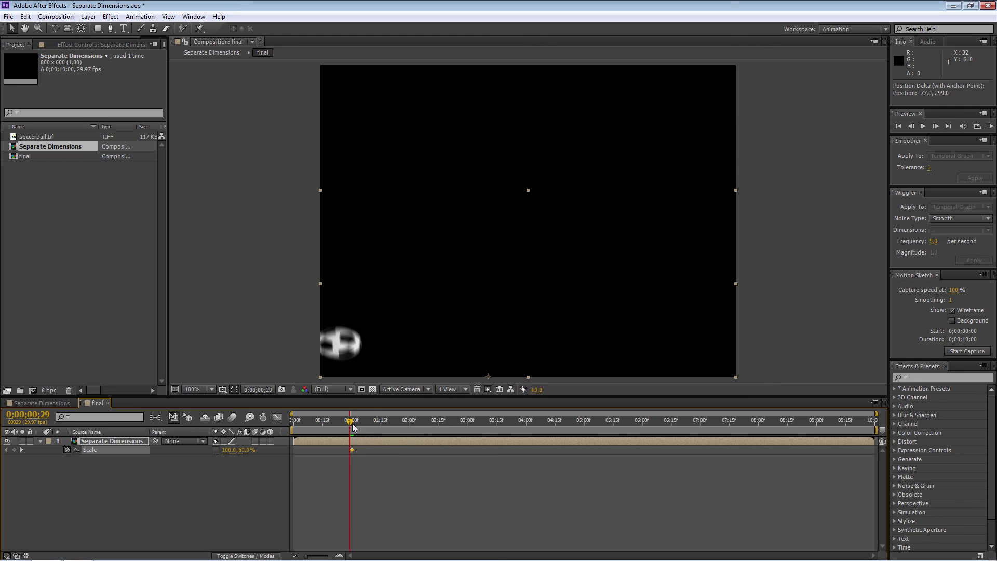
pyautogui.click(244, 450)
pyautogui.write('100')
pyautogui.press('Tab')
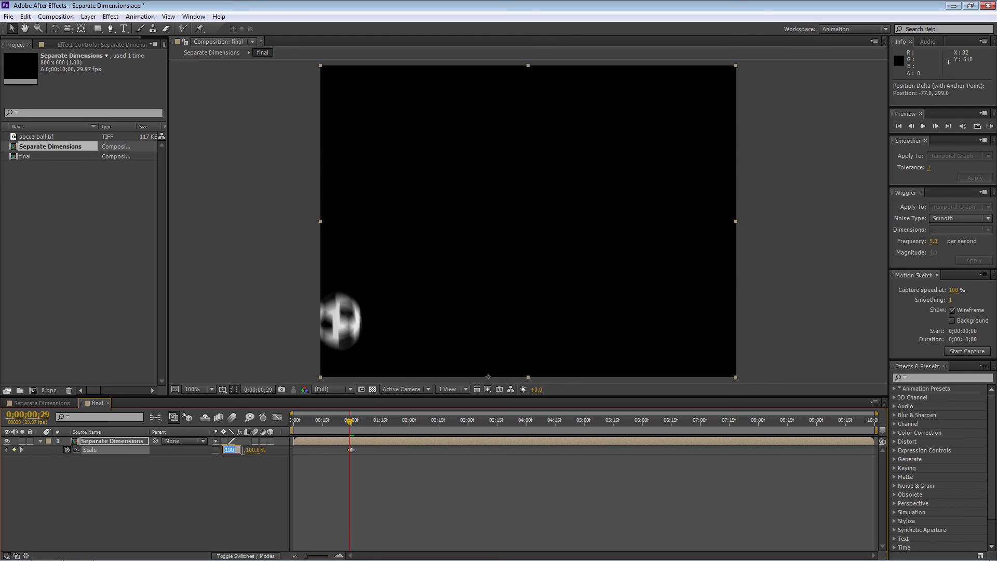
pyautogui.click(233, 487)
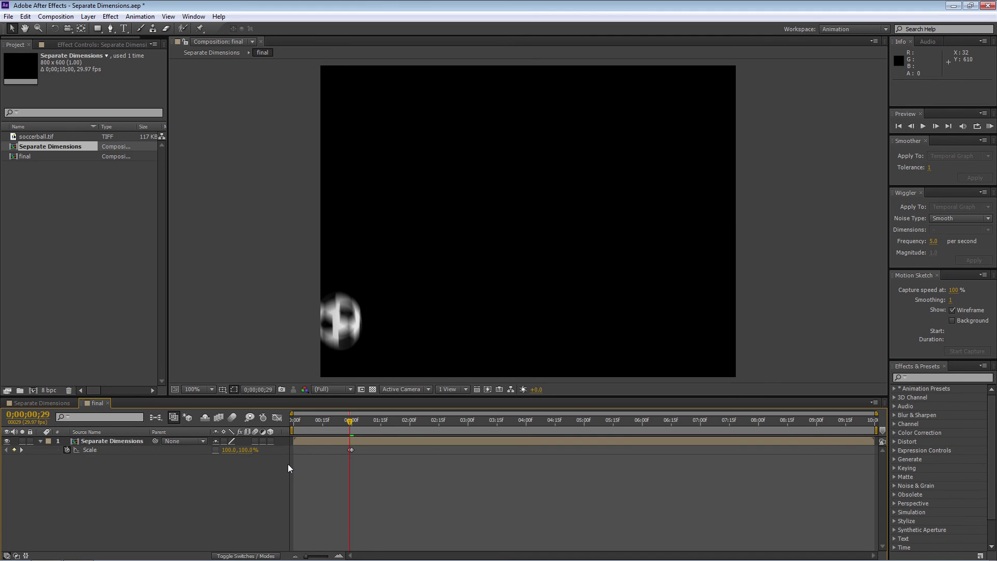
# Set the vertical Scale to 100% at 0;00;01;01 and play back the first bounce's squash
pyautogui.press('pagedown')
pyautogui.press('pagedown')
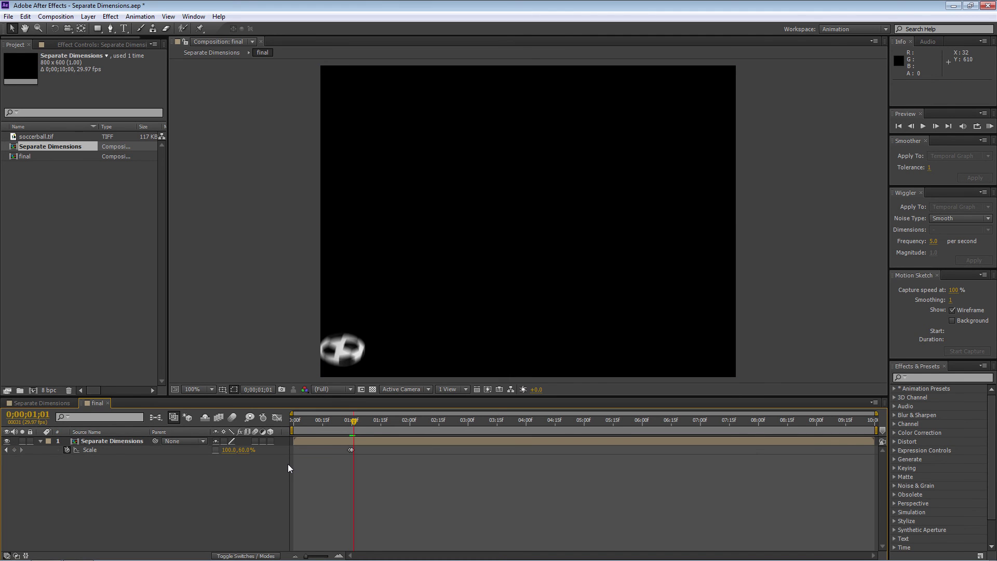
pyautogui.click(243, 451)
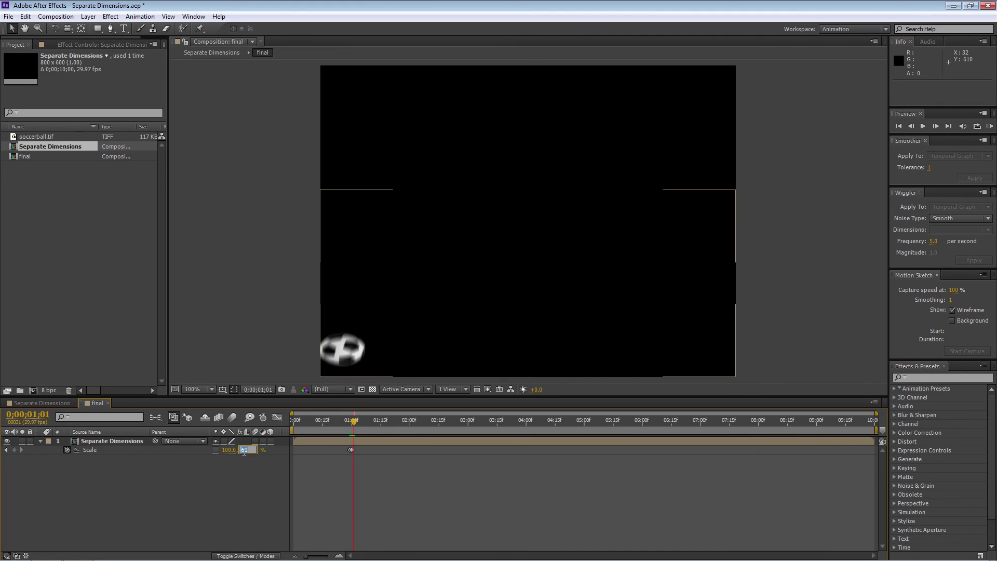
pyautogui.write('100')
pyautogui.press('Return')
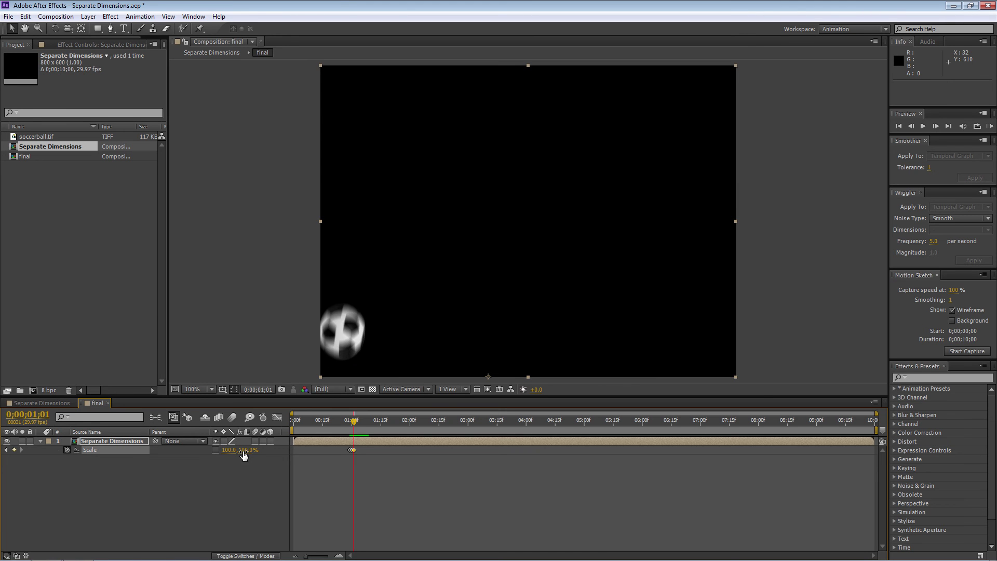
pyautogui.moveTo(354, 422); pyautogui.dragTo(332, 425)
pyautogui.press('space')
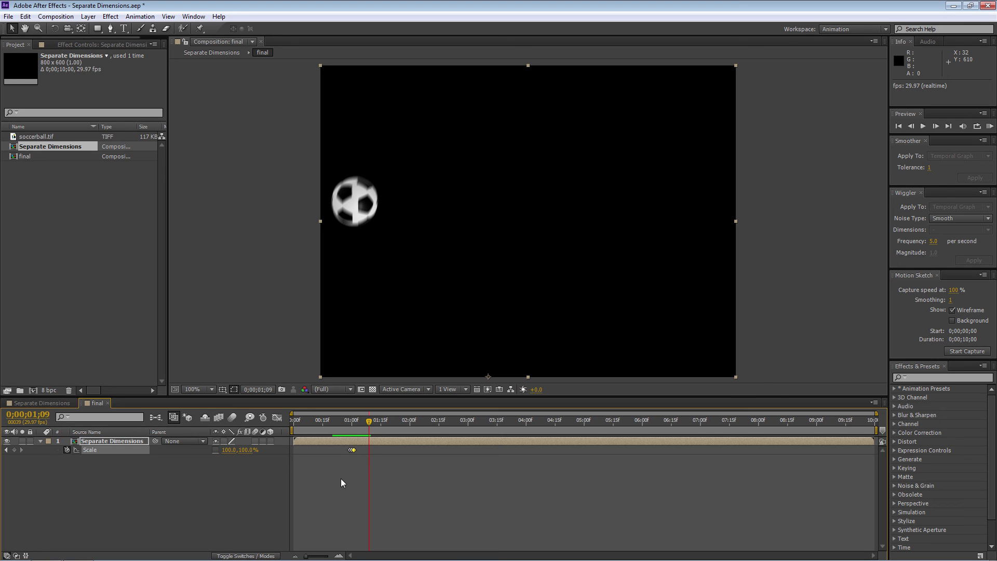
# Copy the three Scale keyframes of the first bounce and paste them at 0;00;02;14 for the second bounce
pyautogui.moveTo(362, 461); pyautogui.dragTo(437, 426)
pyautogui.hotkey('ctrl', 'c')
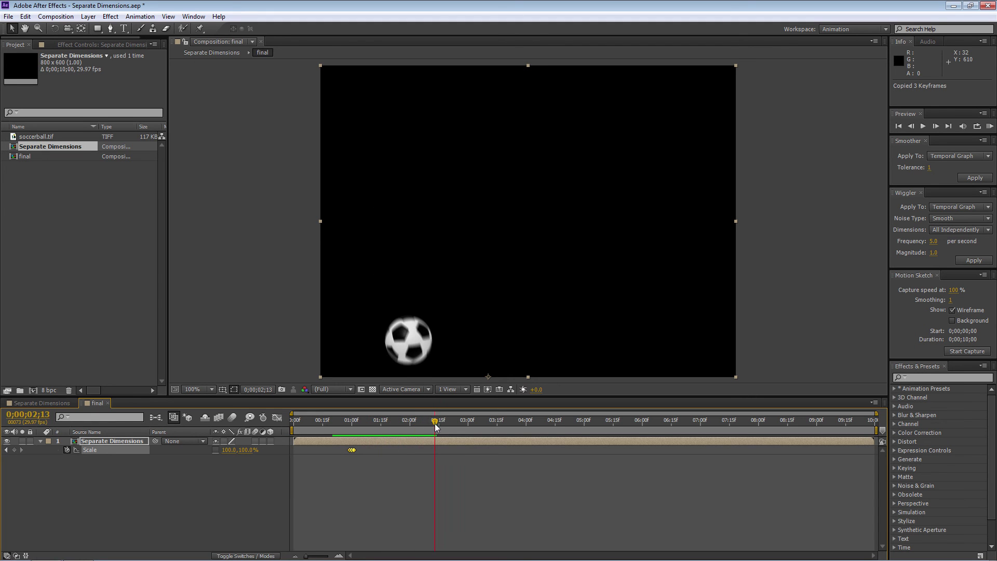
pyautogui.press('pagedown')
pyautogui.press('pagedown')
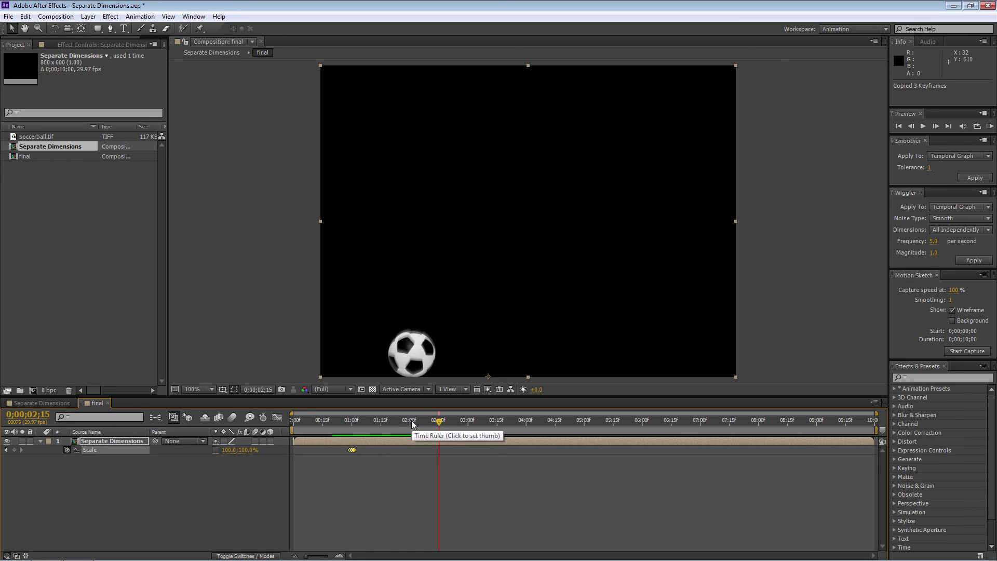
pyautogui.press('pageup')
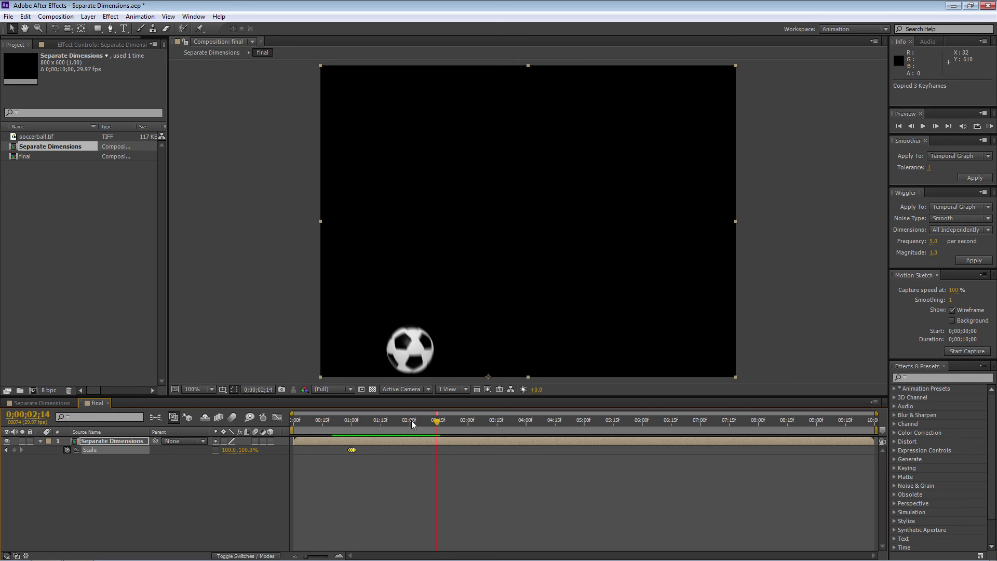
pyautogui.hotkey('ctrl', 'v')
# Paste the three Scale keyframes at 0;00;03;26 for the third bounce
pyautogui.moveTo(454, 422); pyautogui.dragTo(519, 443)
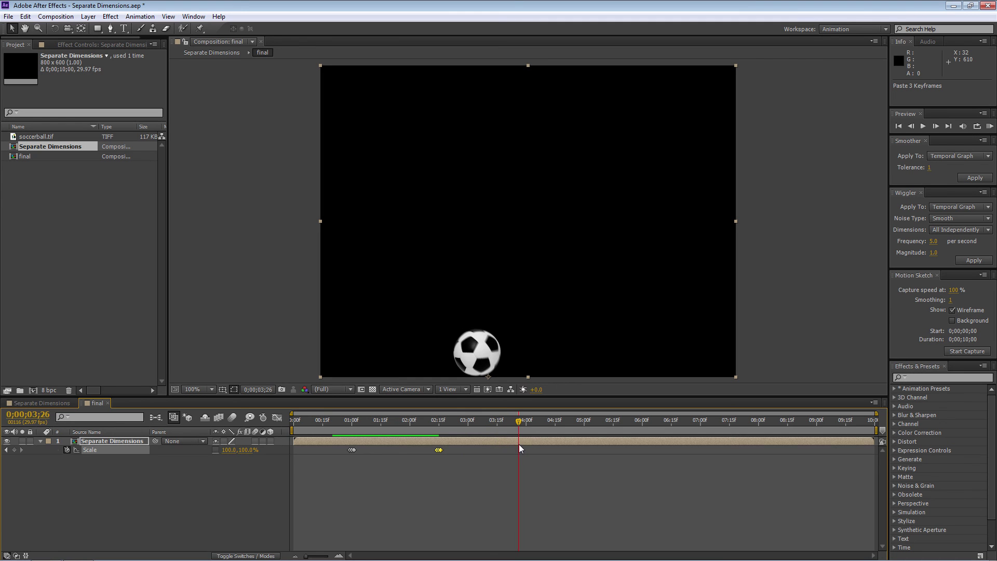
pyautogui.press('pagedown')
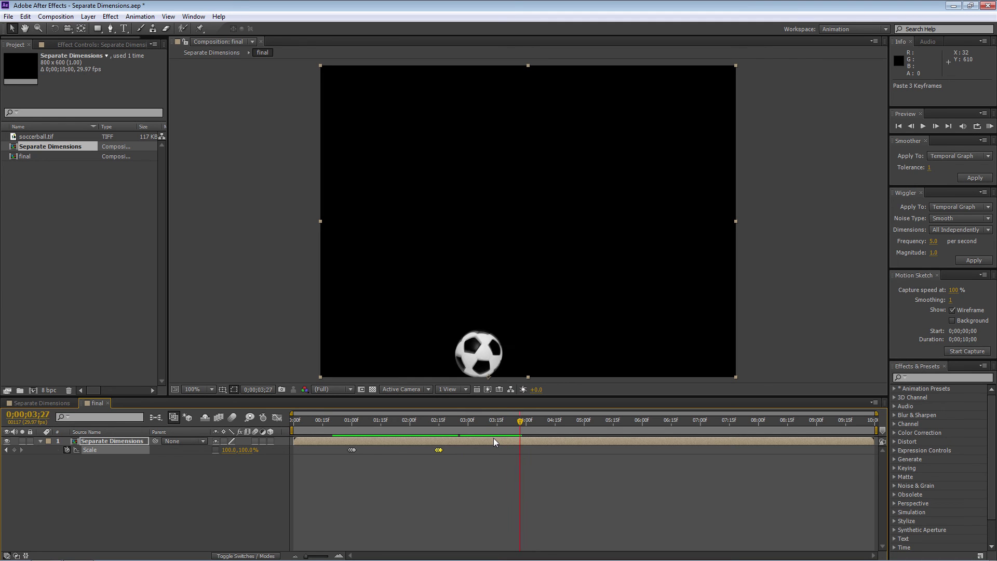
pyautogui.press('pageup')
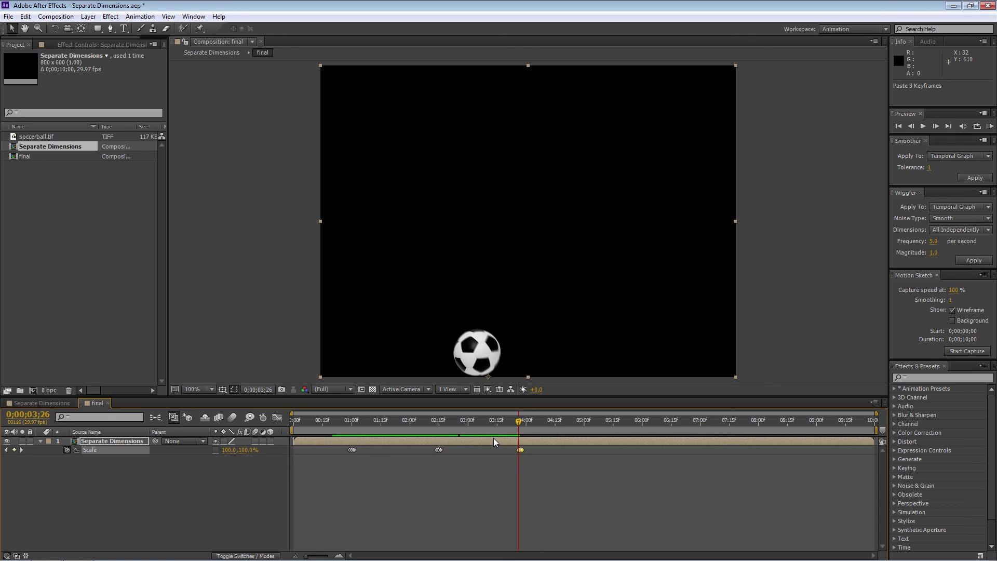
# Raise the vertical Scale at the second contact keyframe, 0;00;02;15, for a weaker squash
pyautogui.moveTo(519, 420); pyautogui.dragTo(442, 422)
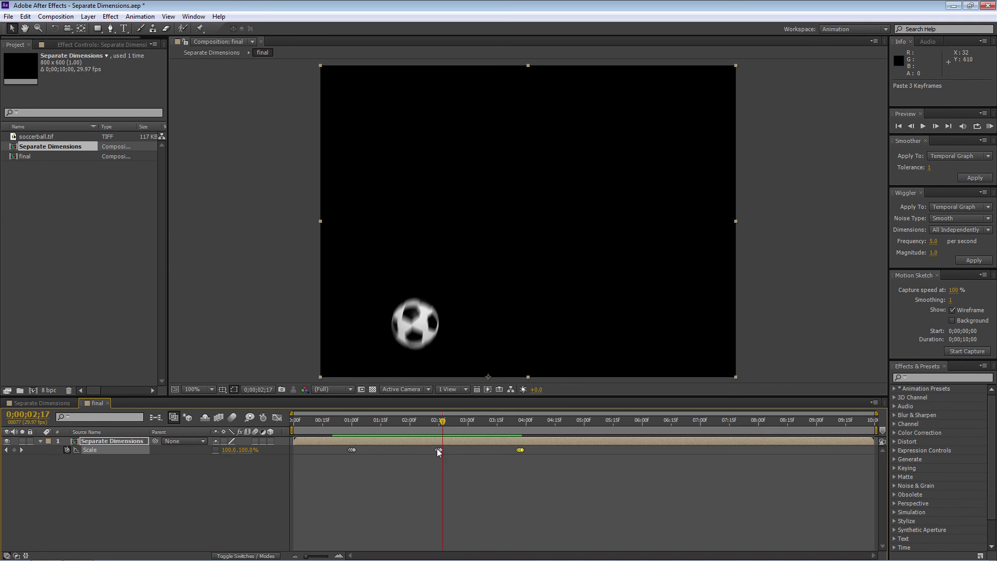
pyautogui.click(7, 451)
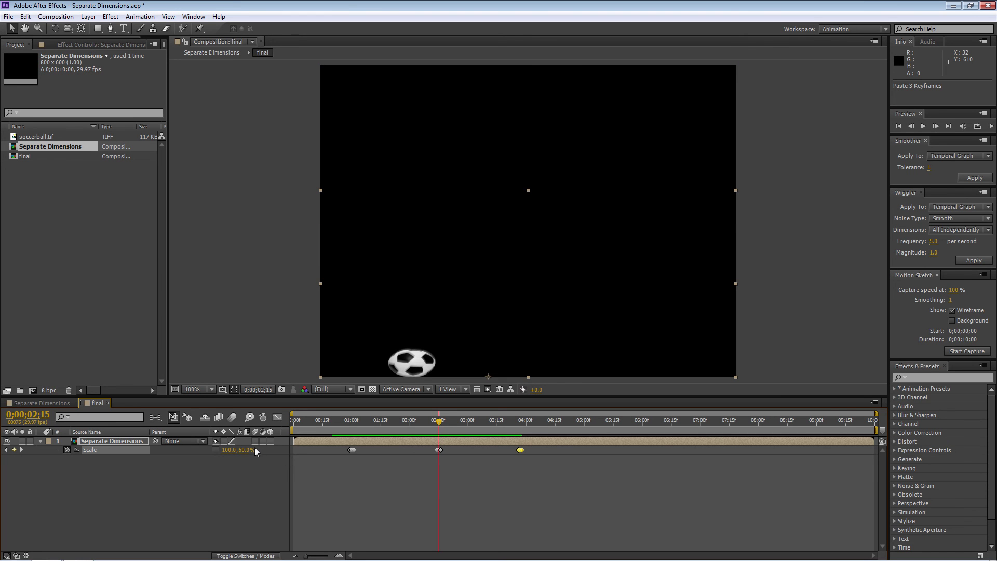
pyautogui.moveTo(240, 452); pyautogui.dragTo(249, 450)
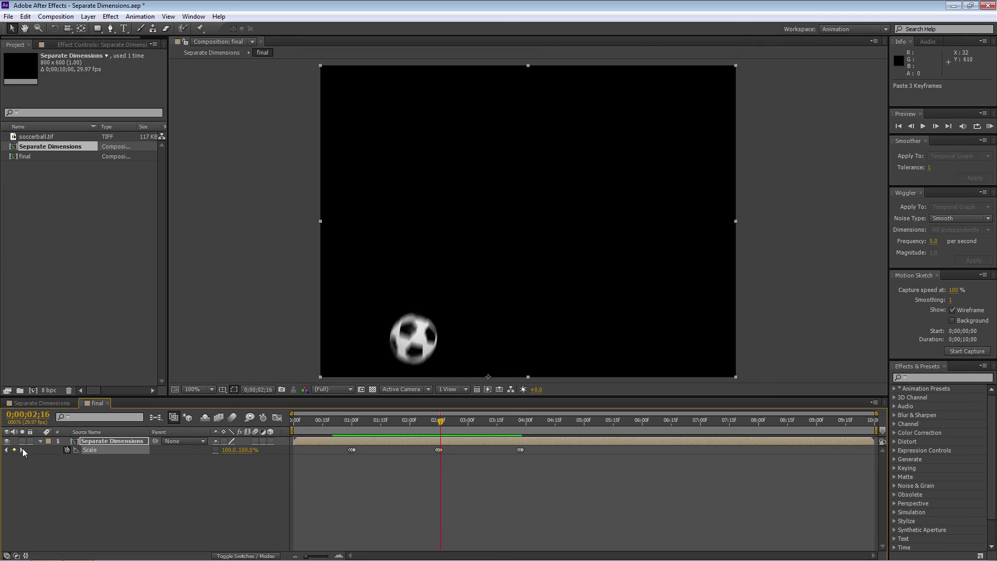
# Raise the vertical Scale at the third contact keyframe, 0;00;03;27, and preview the animation from the start
pyautogui.click(22, 449)
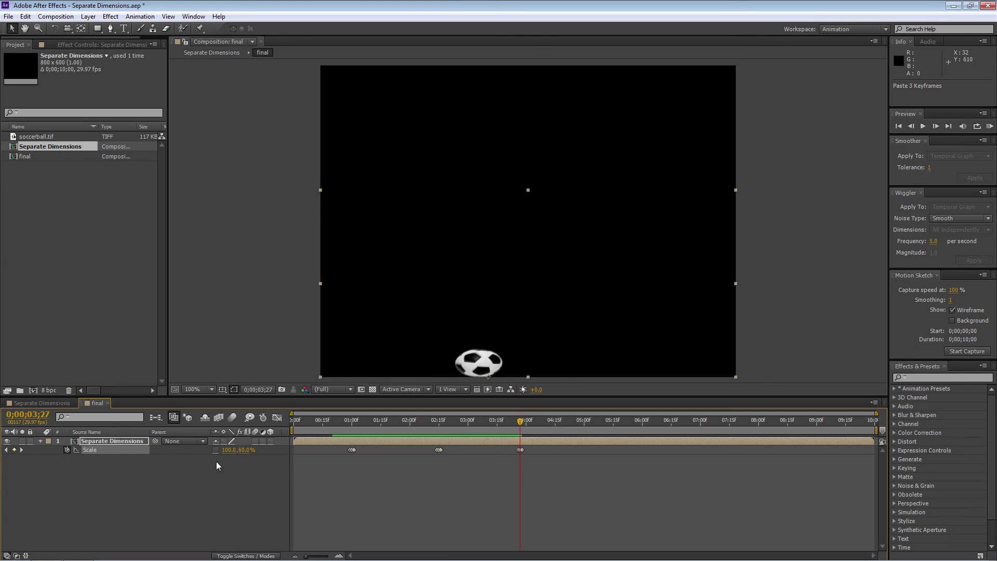
pyautogui.moveTo(241, 454); pyautogui.dragTo(255, 456)
pyautogui.moveTo(522, 422); pyautogui.dragTo(272, 422)
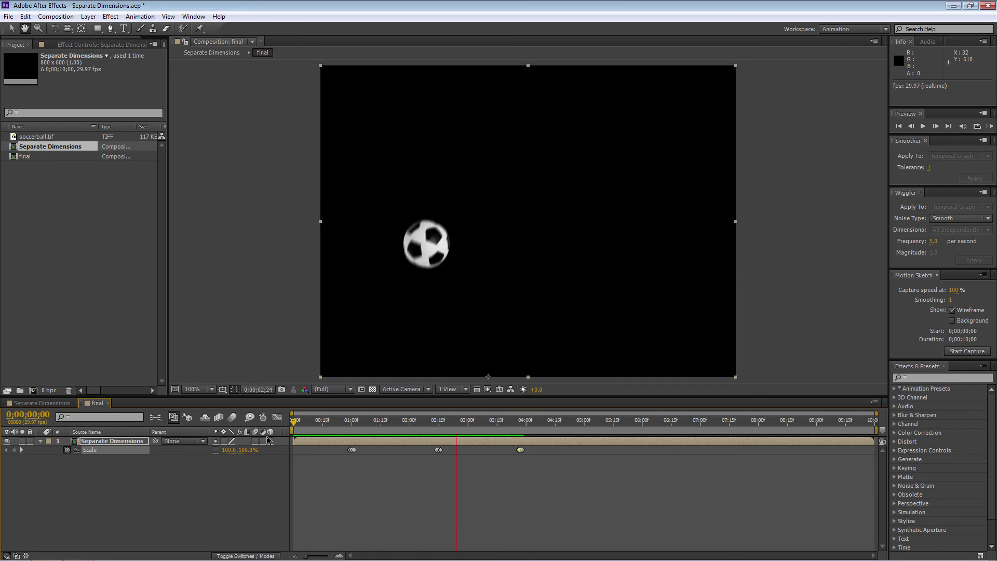
pyautogui.press('space')
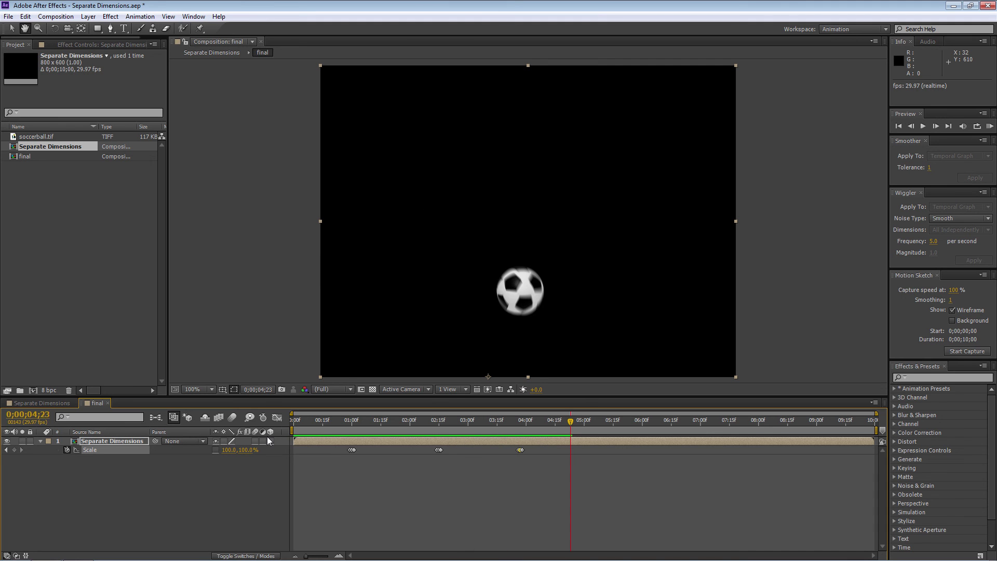